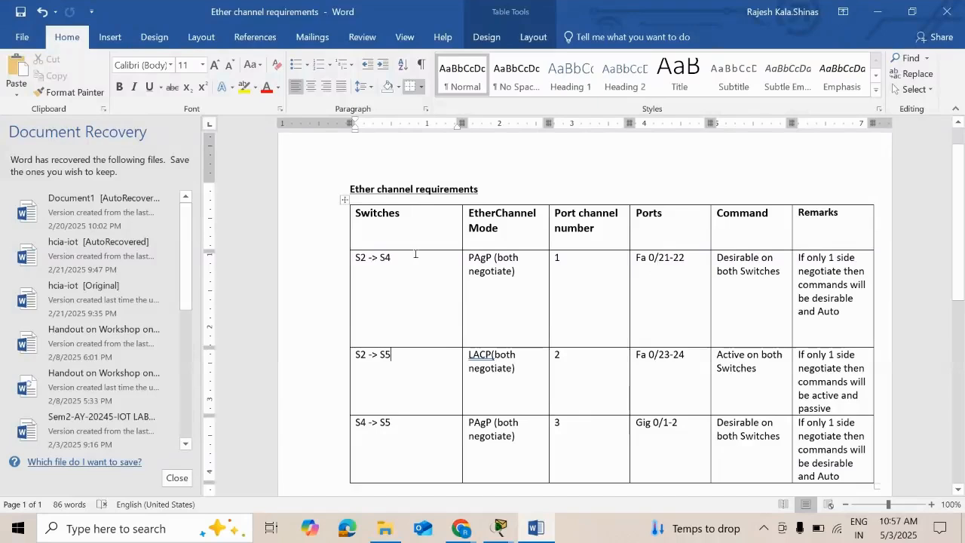
# Switch to Cisco Packet Tracer and connect HO_S2 to HO_S4 with a copper cross-over cable on FastEthernet0/21 at both ends.
pyautogui.moveTo(499, 528)
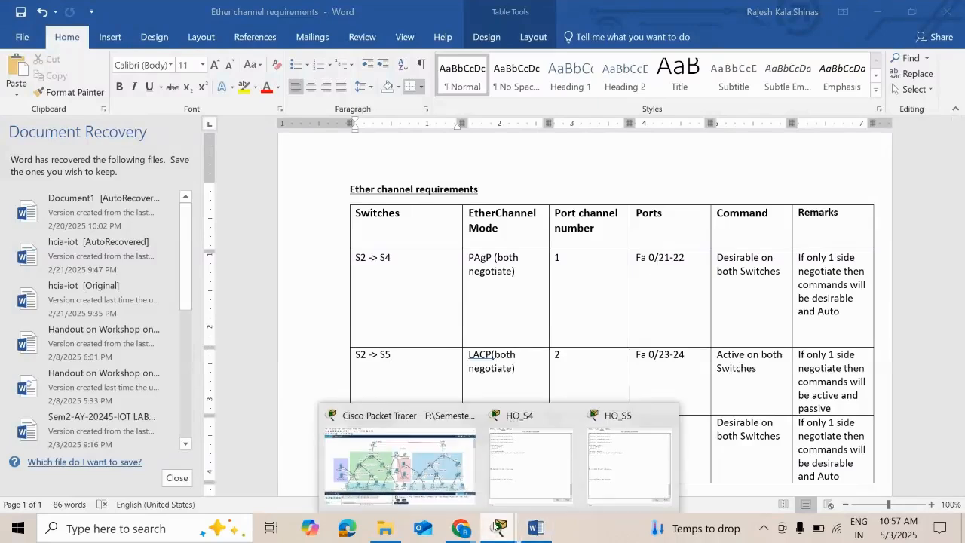
pyautogui.click(420, 420)
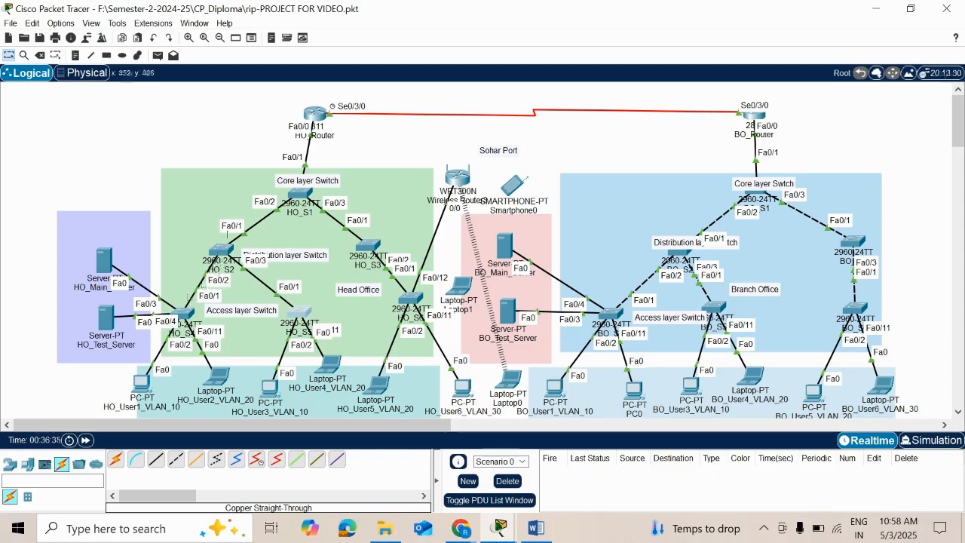
pyautogui.click(175, 460)
pyautogui.click(221, 252)
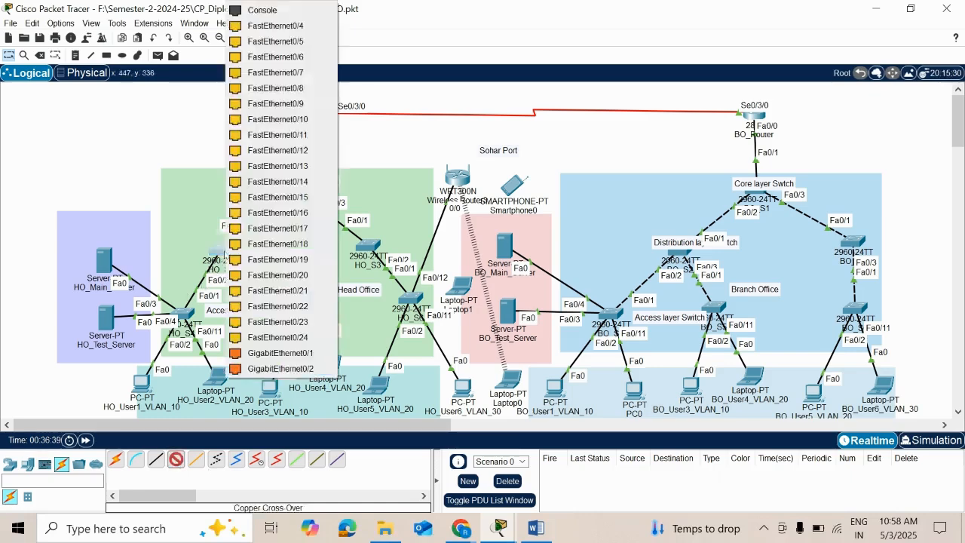
pyautogui.click(311, 293)
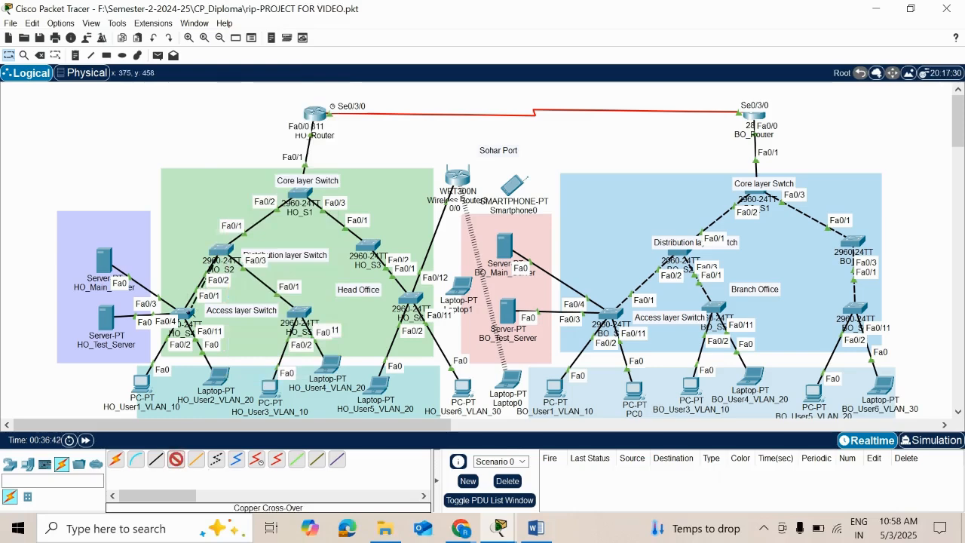
pyautogui.click(198, 311)
pyautogui.click(208, 306)
# Add a second copper cross-over cable between HO_S2 and HO_S4, using FastEthernet0/22 on both switches.
pyautogui.click(176, 458)
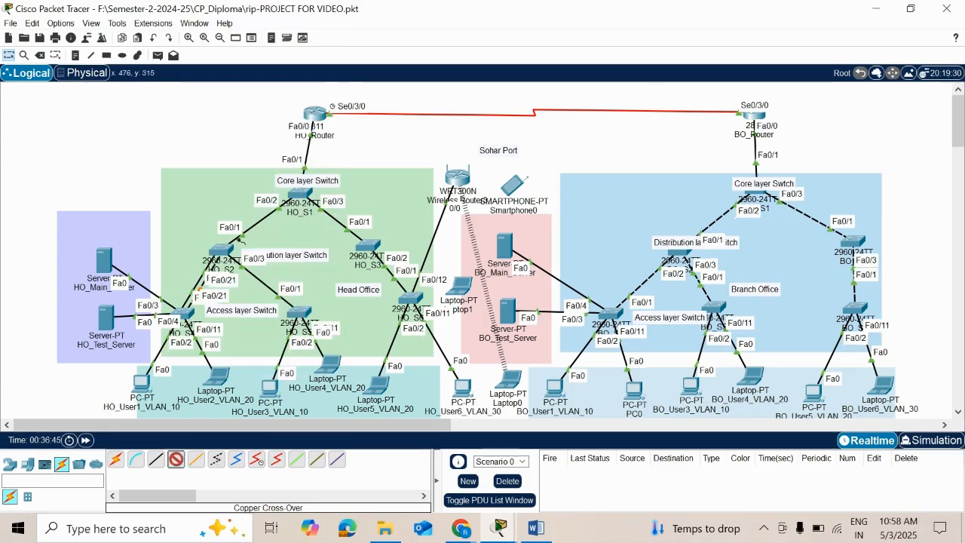
pyautogui.click(222, 250)
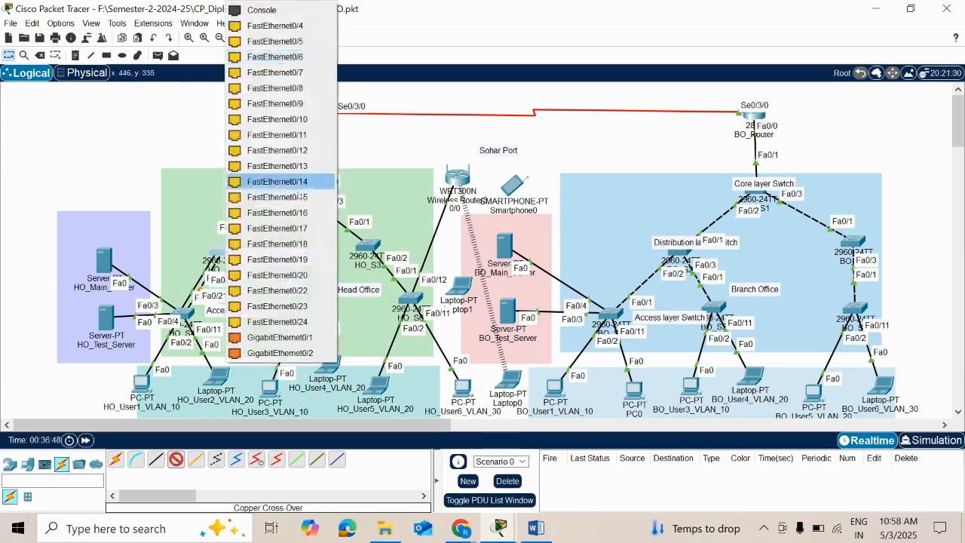
pyautogui.click(291, 274)
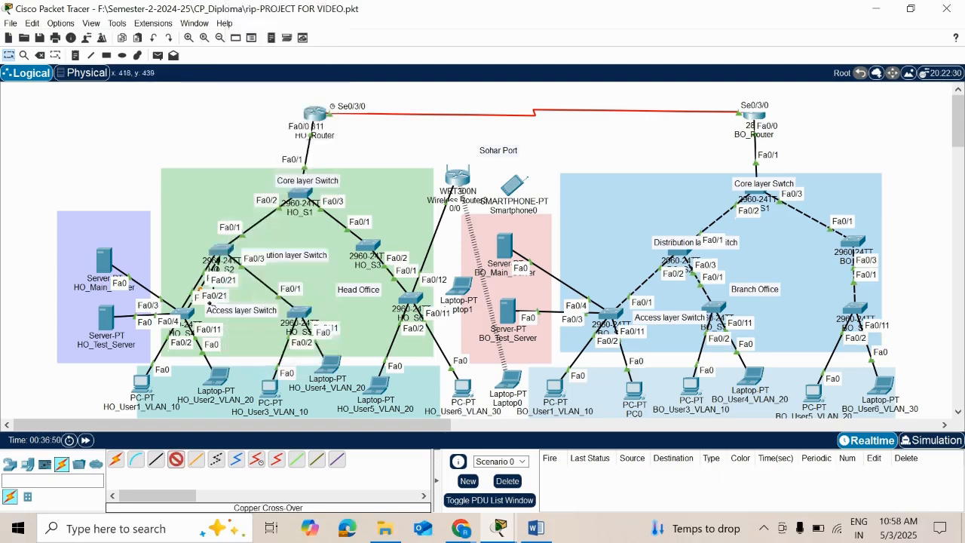
pyautogui.click(188, 313)
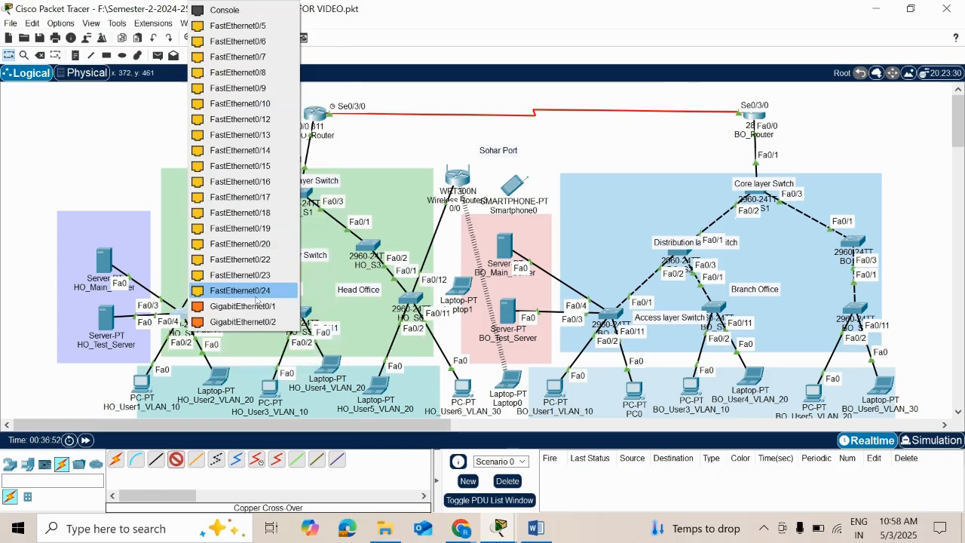
pyautogui.click(264, 258)
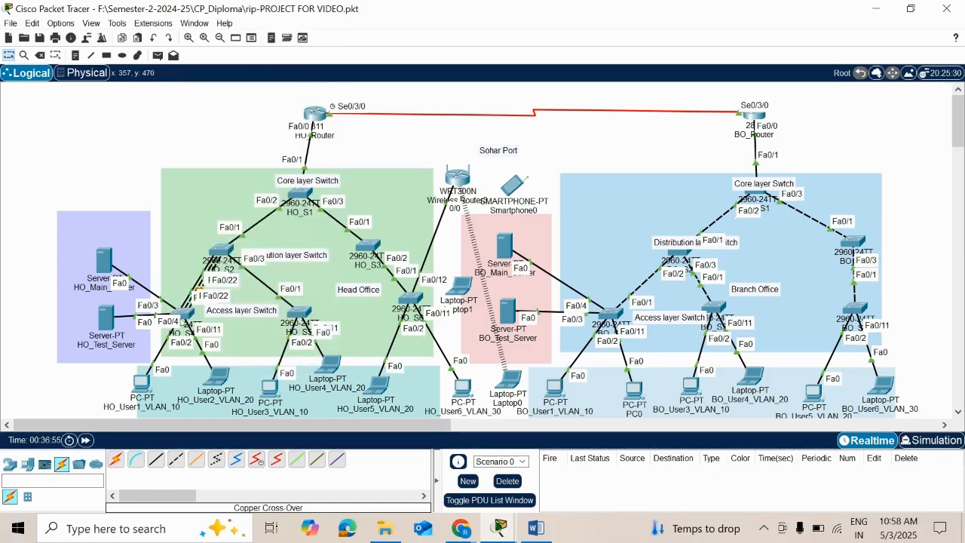
# Open the command line of HO_S2 and bring it to global configuration mode.
pyautogui.click(221, 251)
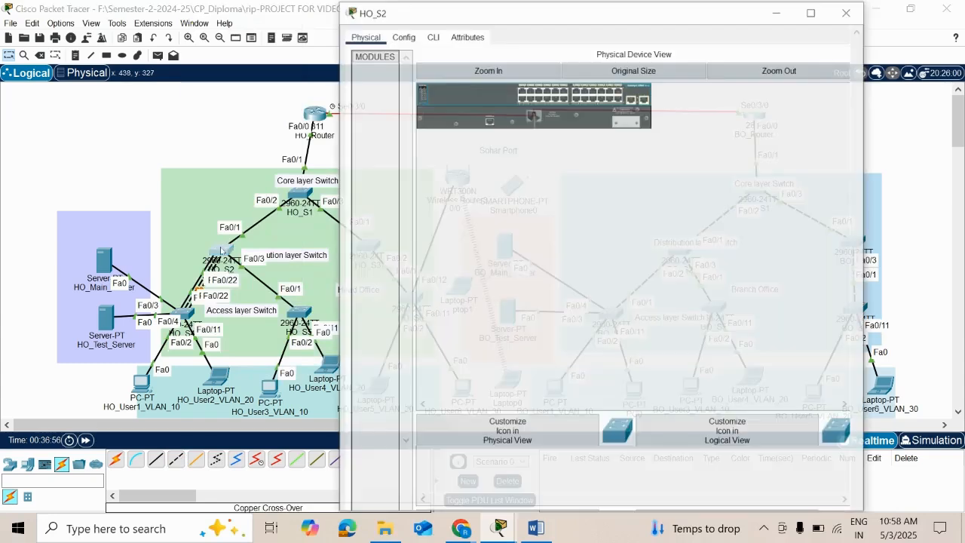
pyautogui.click(432, 35)
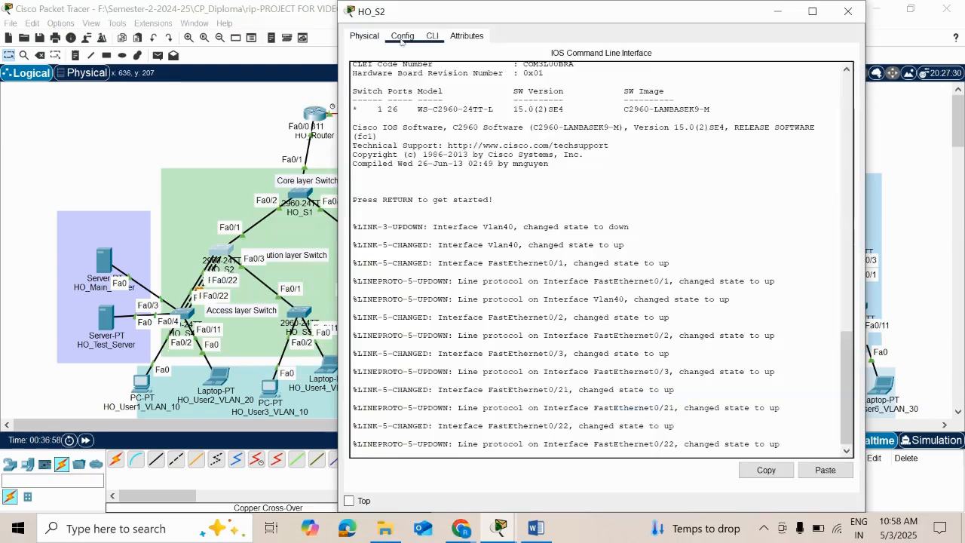
pyautogui.click(402, 38)
pyautogui.click(432, 36)
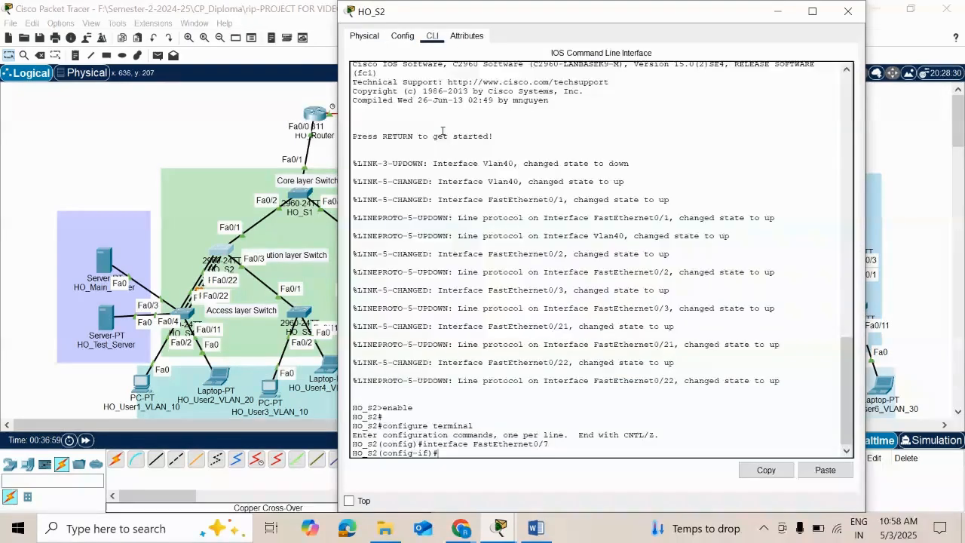
pyautogui.write('exit')
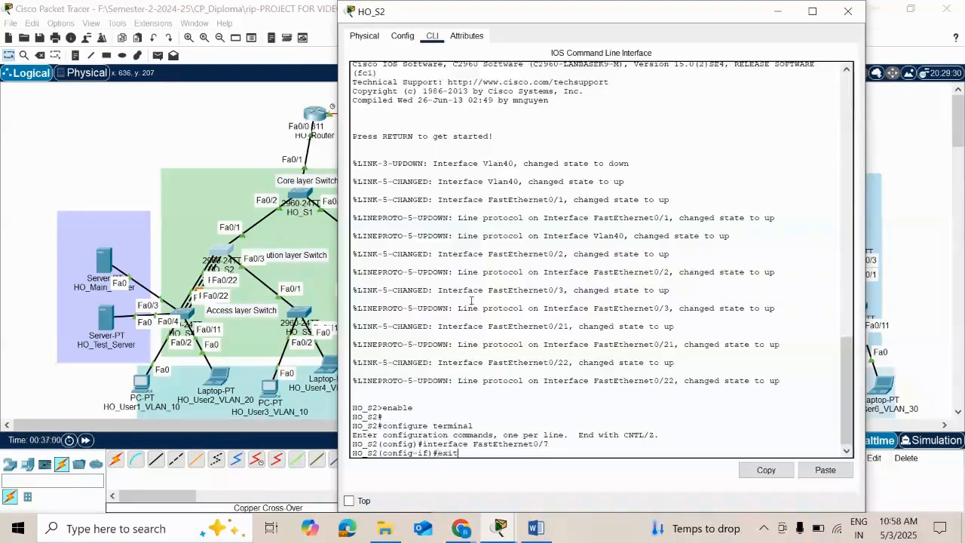
pyautogui.press('Return')
# Enter interface range configuration for fastEthernet 0/21-22 on HO_S2.
pyautogui.write('int r')
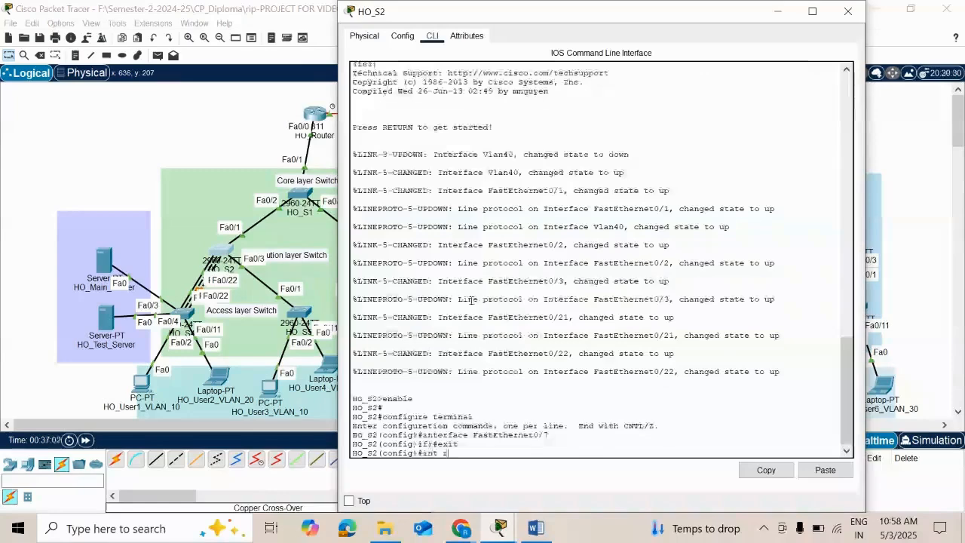
pyautogui.write('an')
pyautogui.press('Tab')
pyautogui.write('fa')
pyautogui.press('Tab')
pyautogui.write('0')
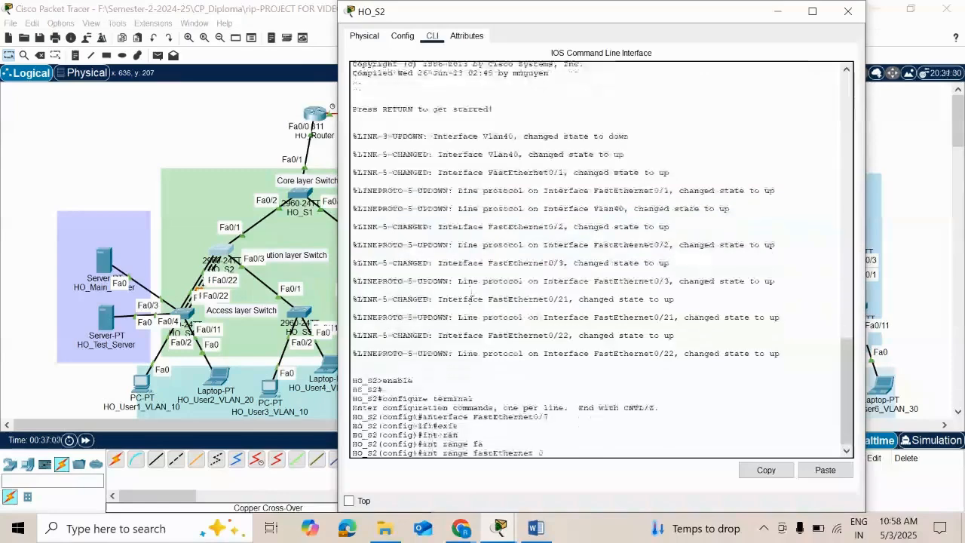
pyautogui.write('/21-2')
pyautogui.write('2')
pyautogui.press('Return')
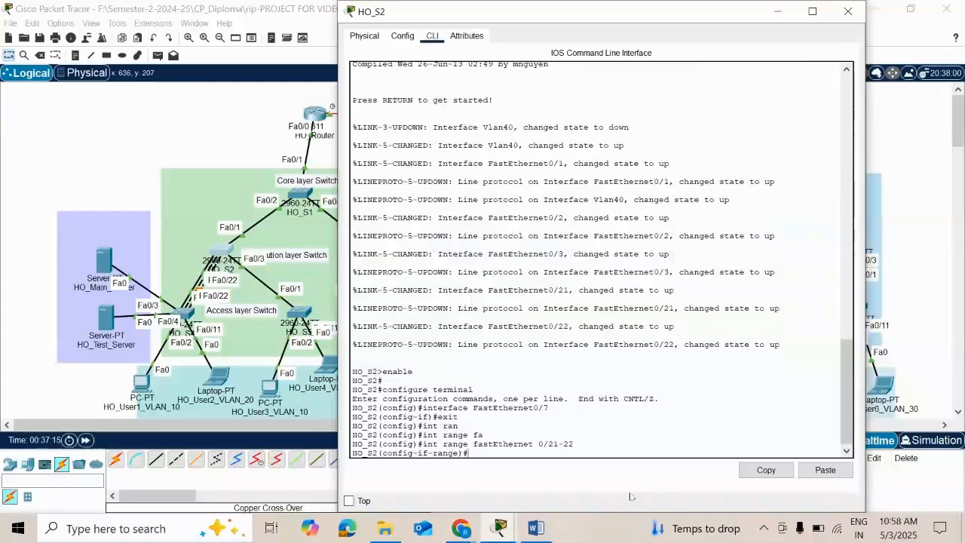
# Try to assign the selected HO_S2 ports to a channel group with the command channel-group 1 des.
pyautogui.write('channel- group 1 des')
pyautogui.press('Tab')
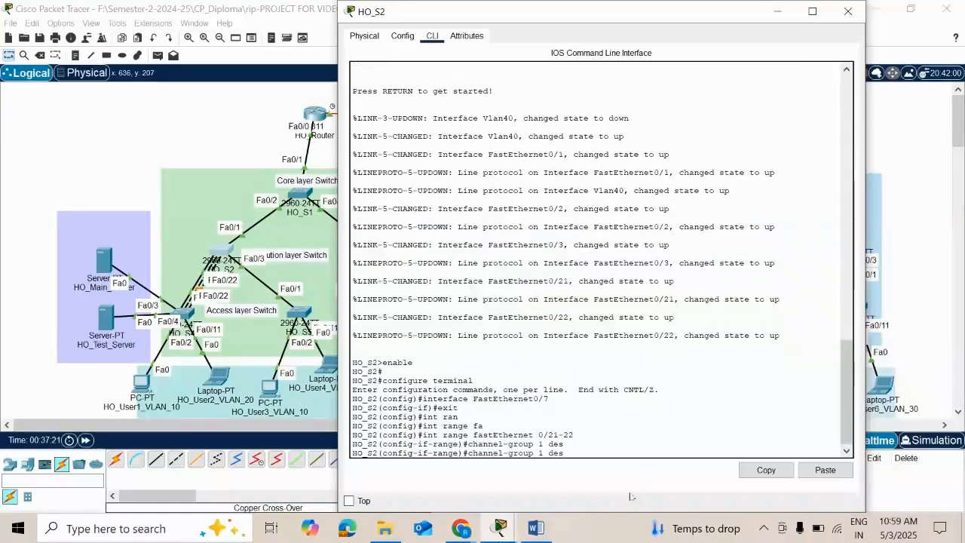
pyautogui.press('Return')
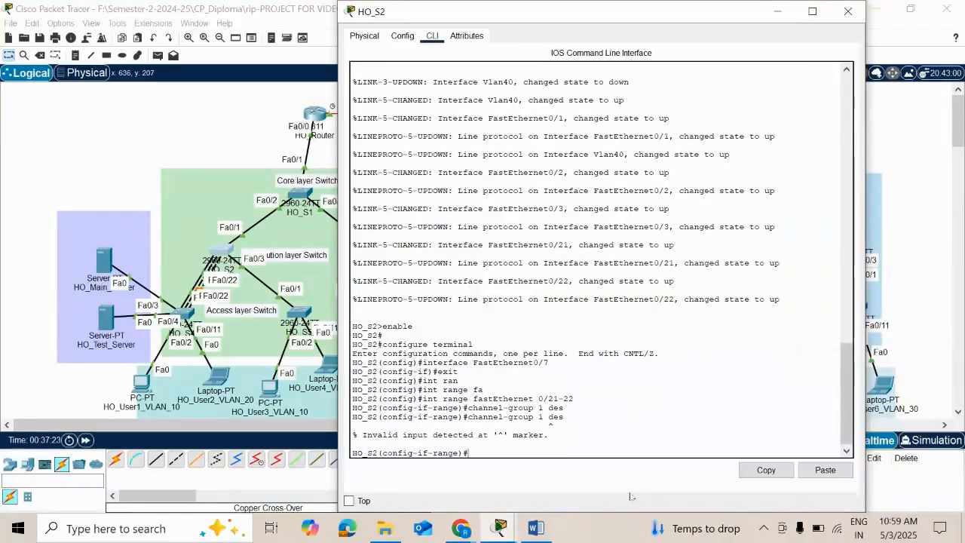
# Assign the selected HO_S2 ports to channel group 1 in desirable mode and exit the interface range configuration.
pyautogui.press('Up')
pyautogui.press('BackSpace')
pyautogui.press('BackSpace')
pyautogui.press('BackSpace')
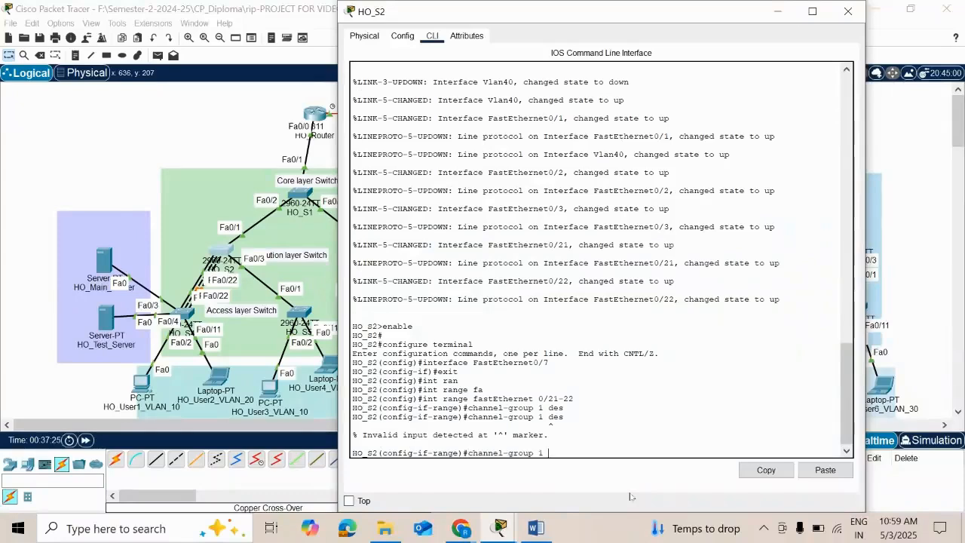
pyautogui.write('mo')
pyautogui.press('Tab')
pyautogui.write('des')
pyautogui.press('Tab')
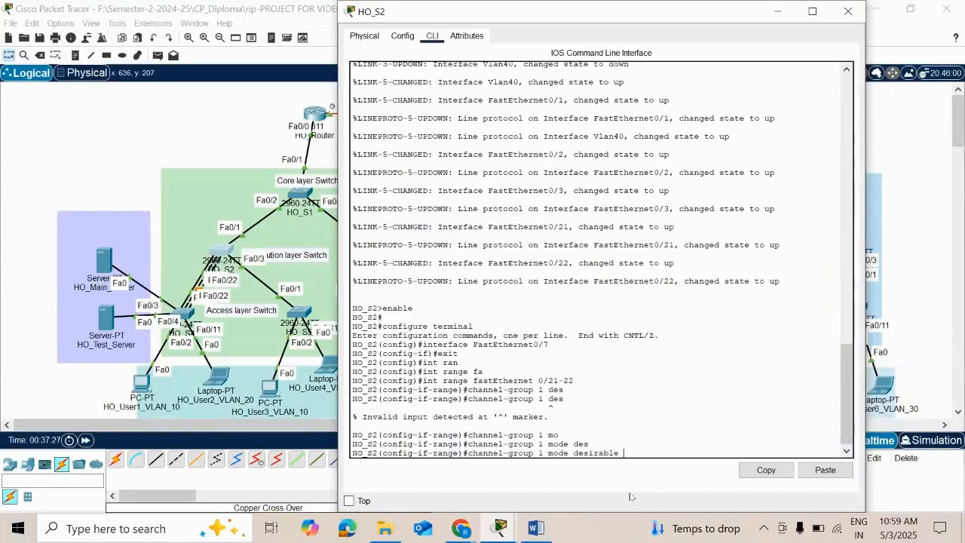
pyautogui.press('Return')
pyautogui.press('Return')
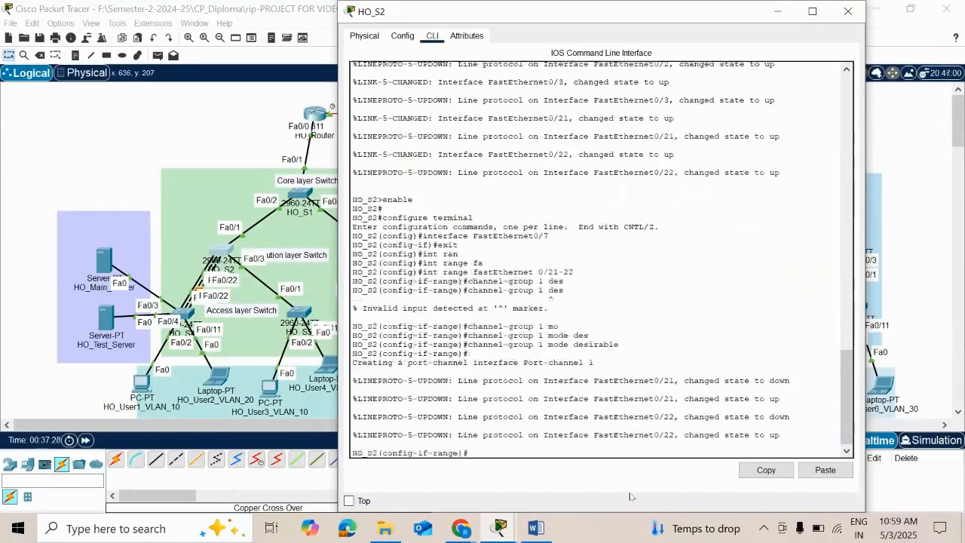
pyautogui.write('exit')
pyautogui.press('Return')
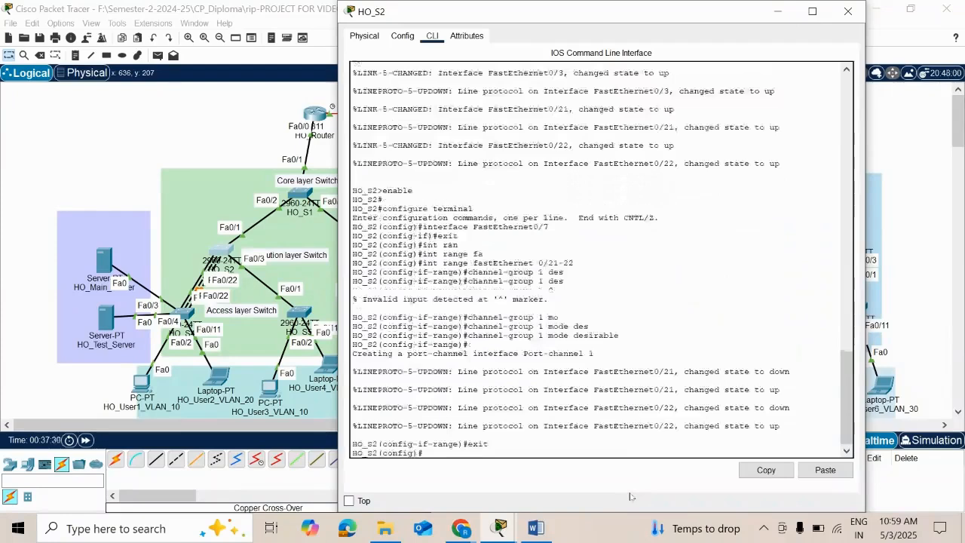
# Configure interface port-channel 1 on HO_S2 as a trunk with switchport mode trunk.
pyautogui.write('int port')
pyautogui.press('Tab')
pyautogui.write('1')
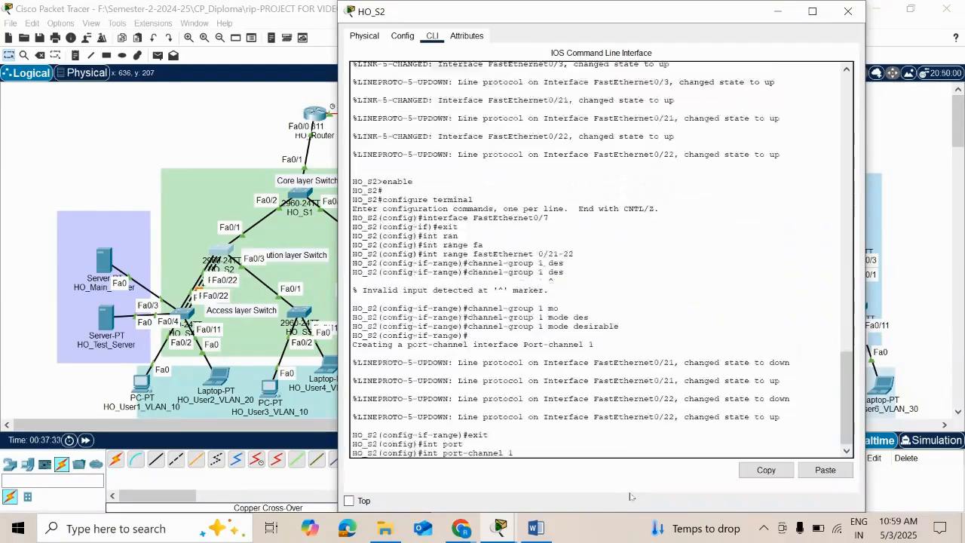
pyautogui.press('Return')
pyautogui.write('sw')
pyautogui.press('Tab')
pyautogui.write('m')
pyautogui.press('Tab')
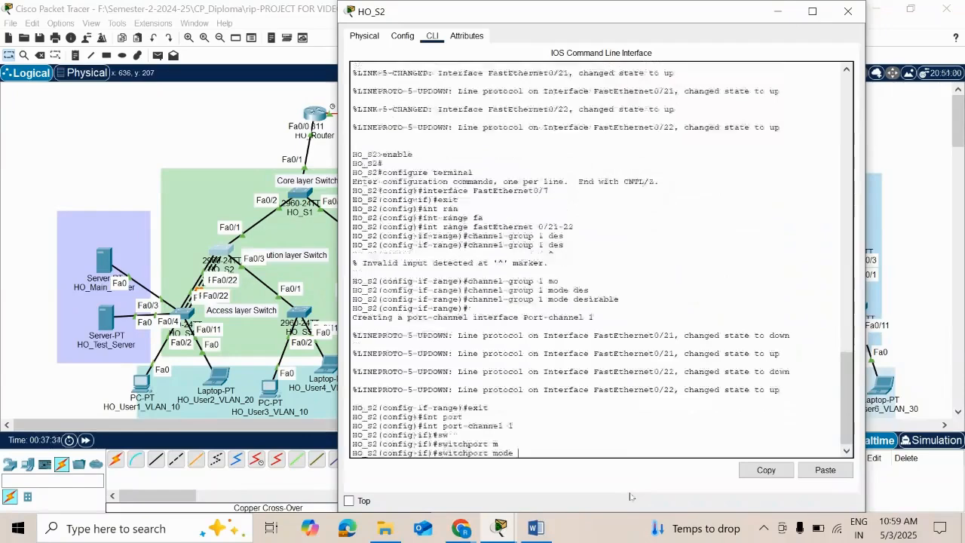
pyautogui.write('tr')
pyautogui.press('Tab')
pyautogui.press('Return')
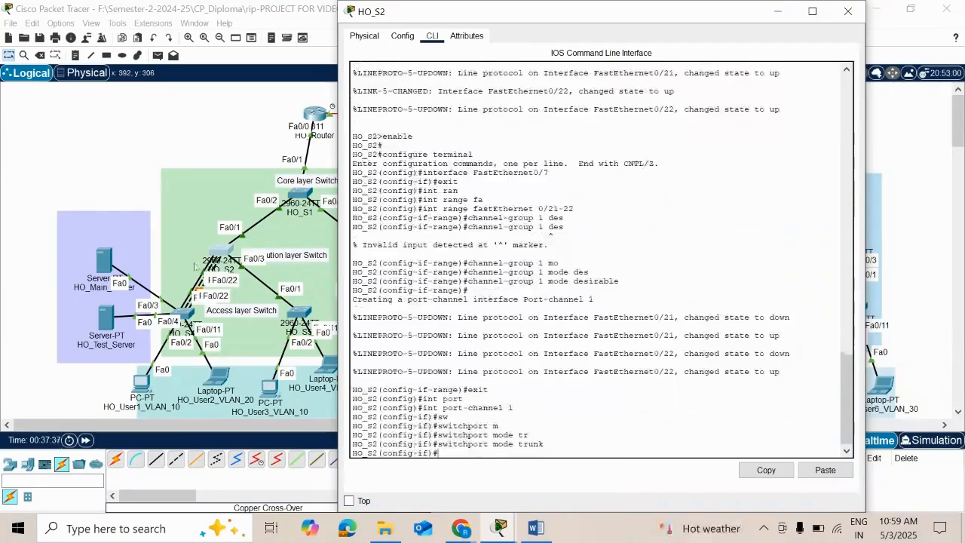
# Open the command line of HO_S4 and enter global configuration mode.
pyautogui.click(187, 320)
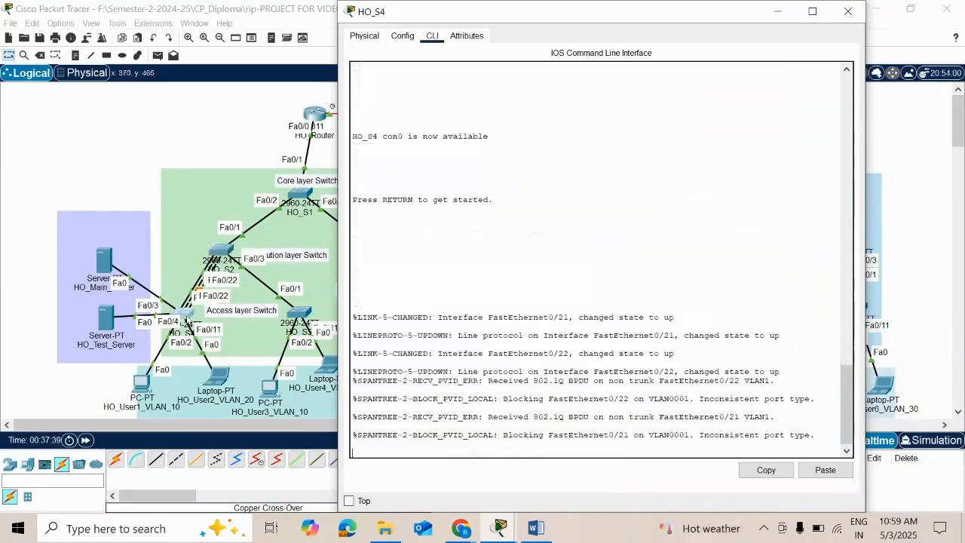
pyautogui.press('Return')
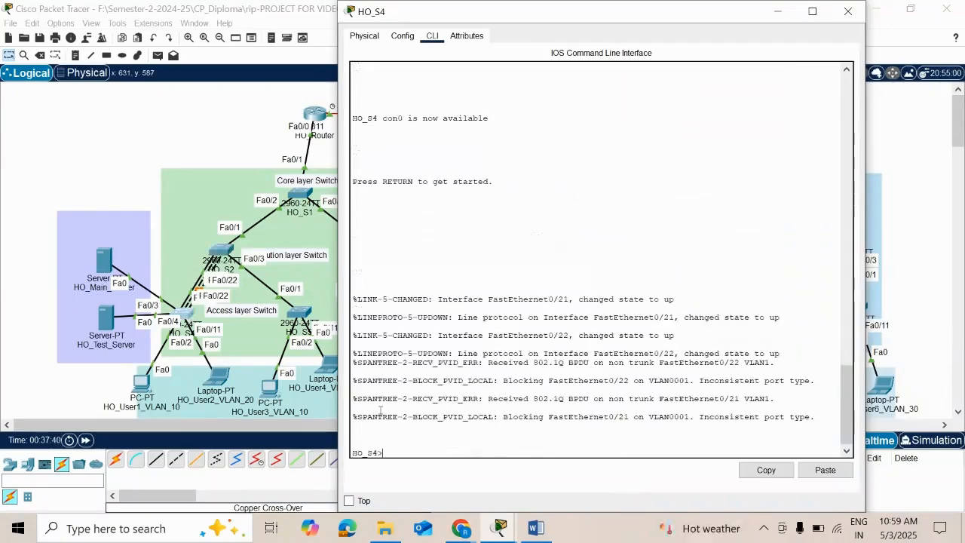
pyautogui.write('en')
pyautogui.press('Return')
pyautogui.write('con')
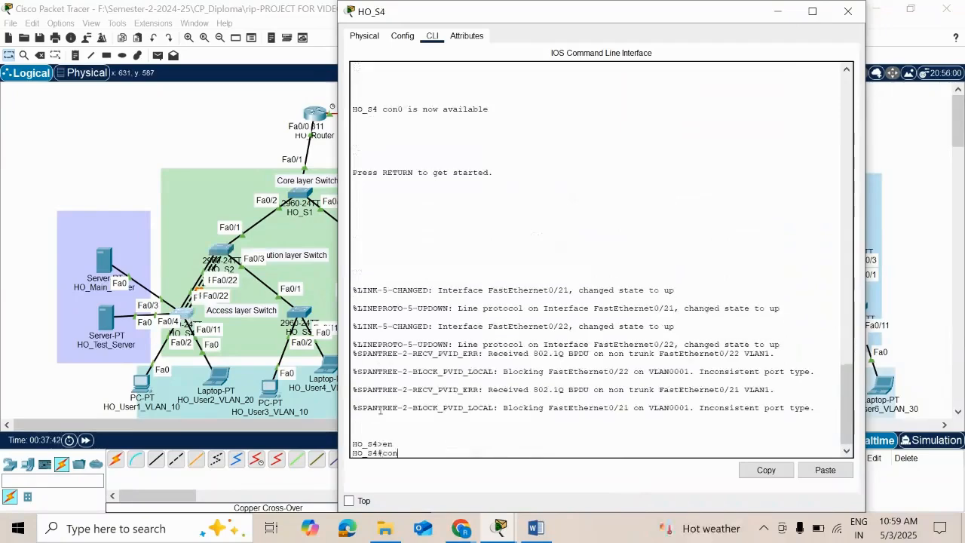
pyautogui.write('f t')
pyautogui.press('Return')
# Enter interface range configuration for fastEthernet 0/21-22 on HO_S4.
pyautogui.write('ig)#i')
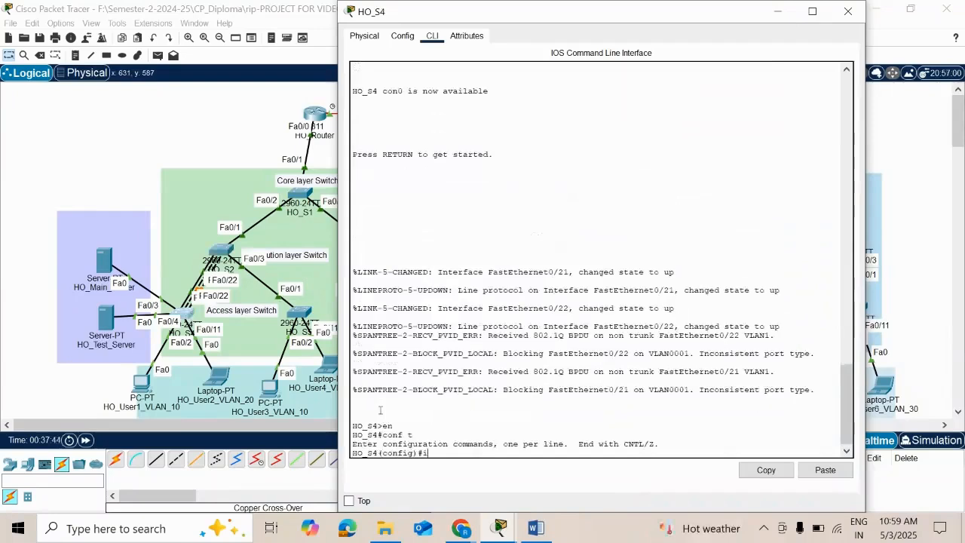
pyautogui.write('nt ran')
pyautogui.press('Tab')
pyautogui.write('f')
pyautogui.write('a')
pyautogui.press('Tab')
pyautogui.write('0/')
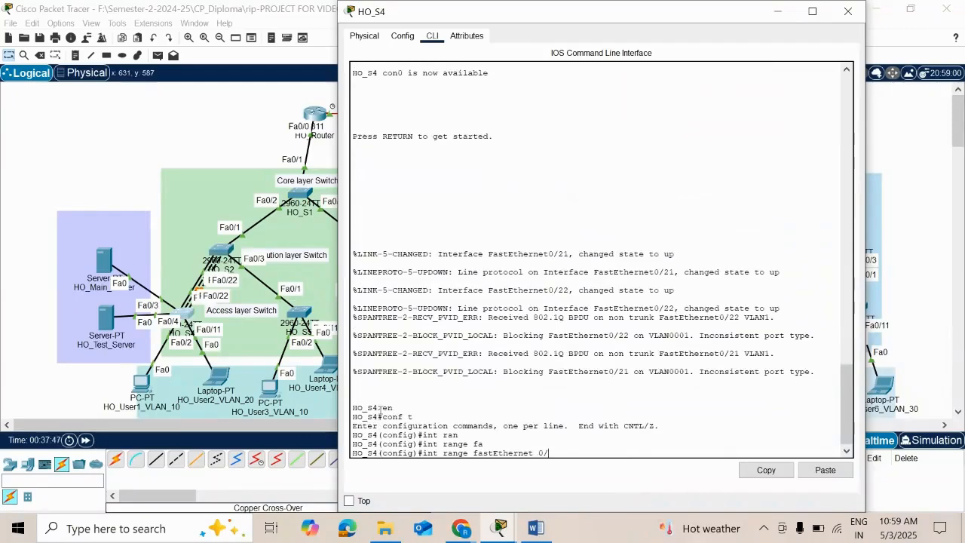
pyautogui.write('21-22')
pyautogui.press('Return')
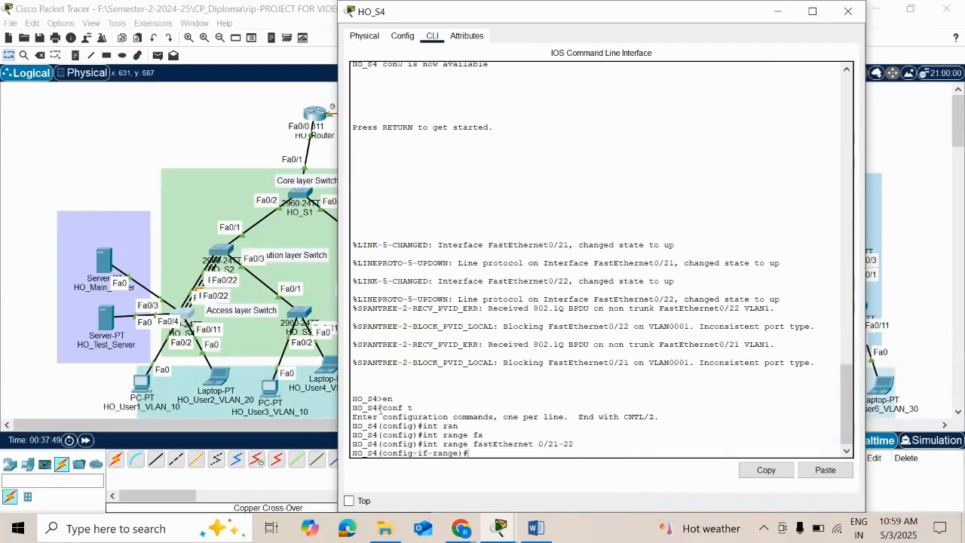
# Assign the selected HO_S4 ports to channel group 1 in desirable mode and exit the interface range configuration.
pyautogui.write('channel-gro')
pyautogui.press('BackSpace')
pyautogui.press('BackSpace')
pyautogui.press('BackSpace')
pyautogui.press('BackSpace')
pyautogui.press('BackSpace')
pyautogui.press('BackSpace')
pyautogui.write('el-g')
pyautogui.press('Tab')
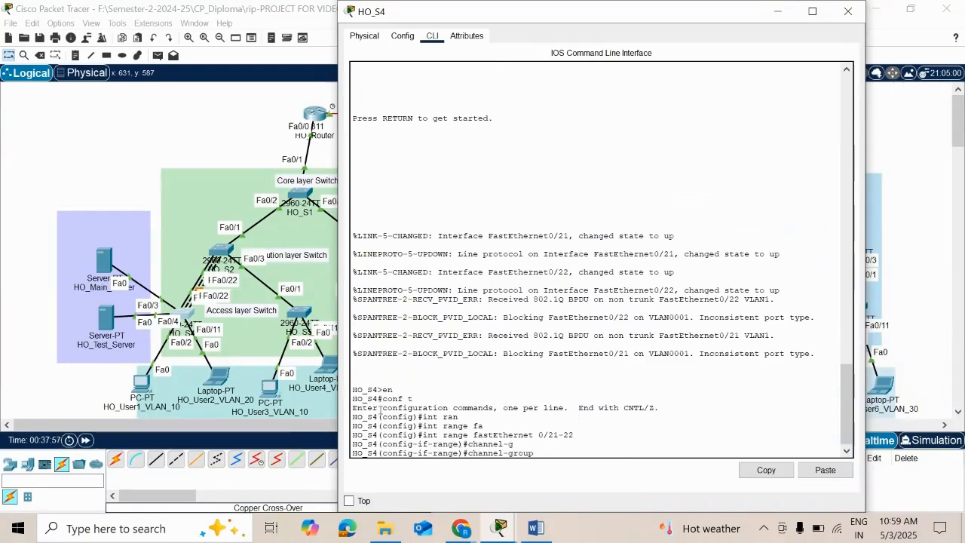
pyautogui.write('1 mod')
pyautogui.press('Tab')
pyautogui.write('des')
pyautogui.press('Tab')
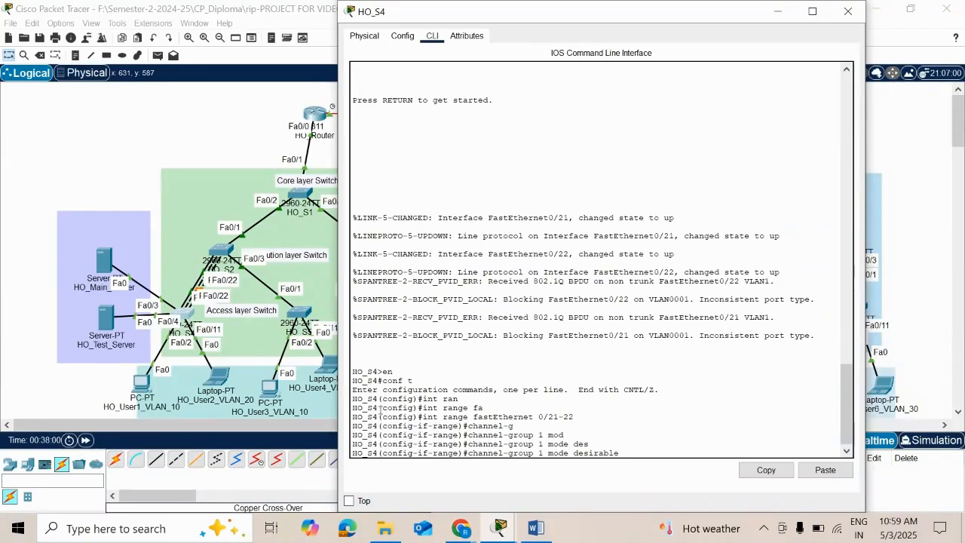
pyautogui.press('Return')
pyautogui.write('ex')
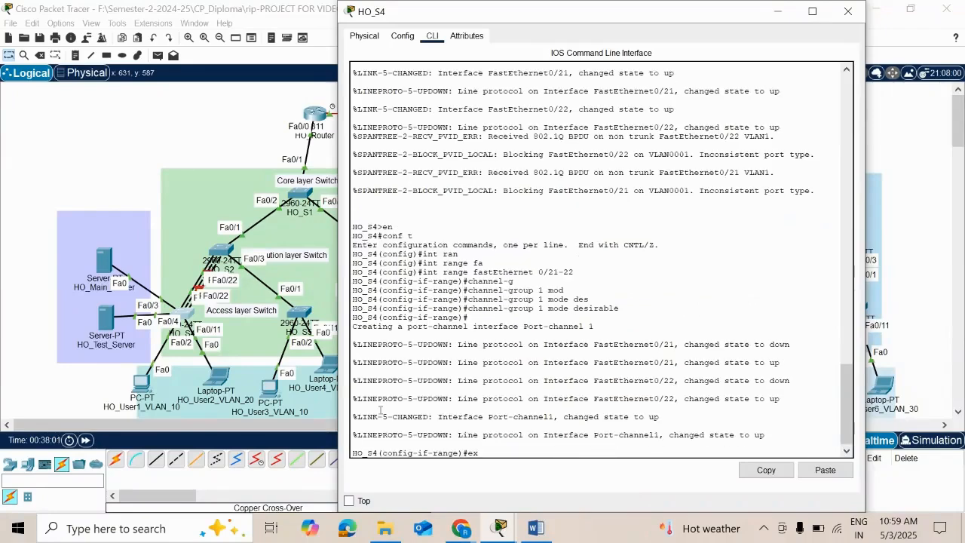
pyautogui.write('it')
pyautogui.press('Return')
# Configure interface port-channel 1 on HO_S4 as a trunk with switchport mode trunk and enable it with no shut.
pyautogui.write('int port')
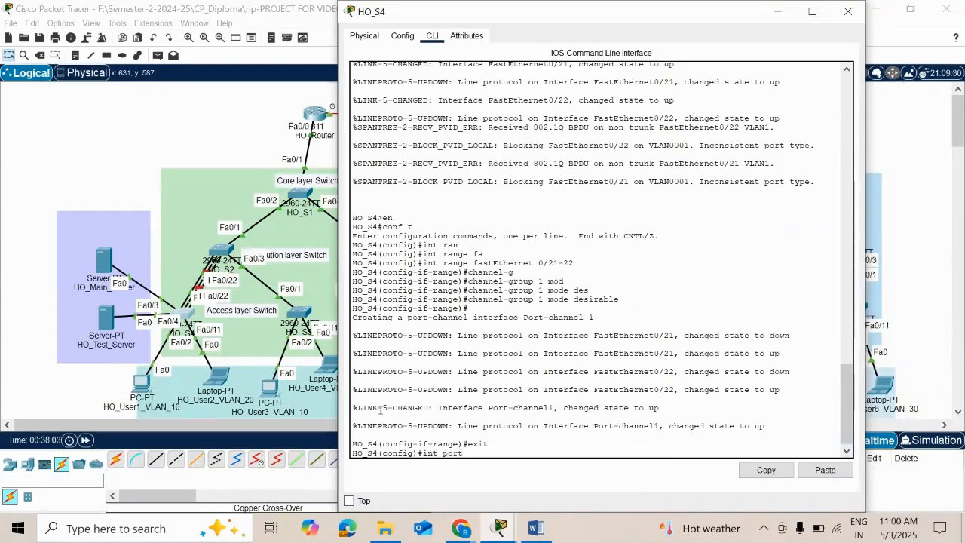
pyautogui.press('Tab')
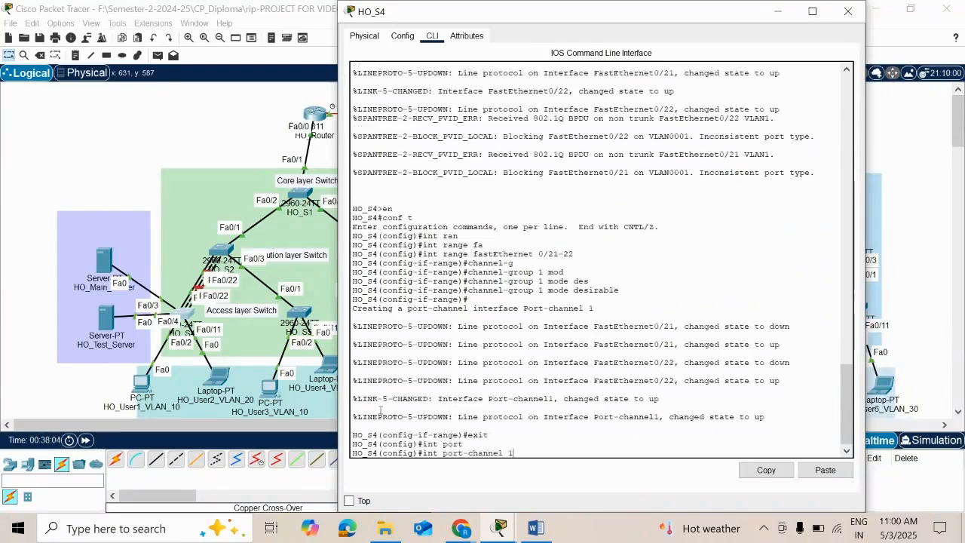
pyautogui.write('1')
pyautogui.press('Return')
pyautogui.write('sw')
pyautogui.press('Tab')
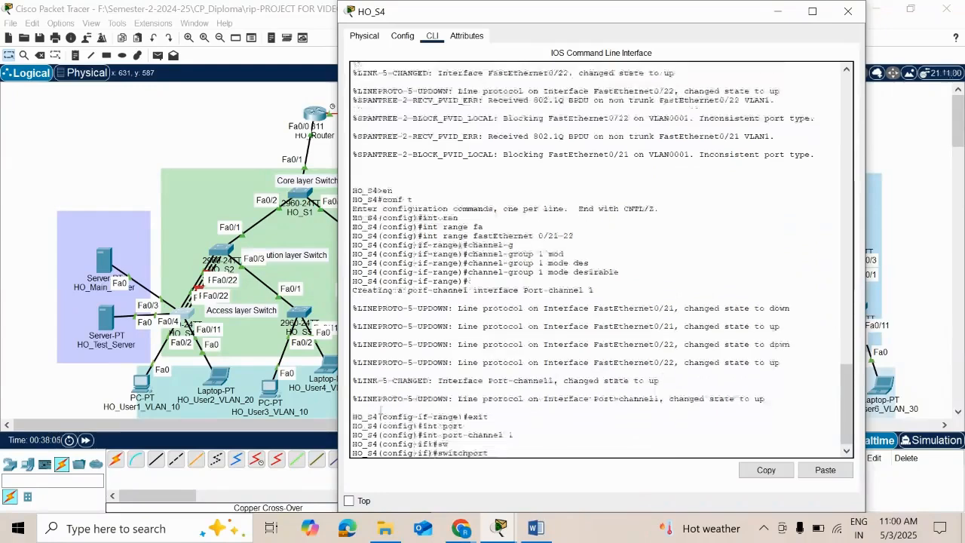
pyautogui.write('m')
pyautogui.press('Tab')
pyautogui.write('tr')
pyautogui.press('Tab')
pyautogui.press('Tab')
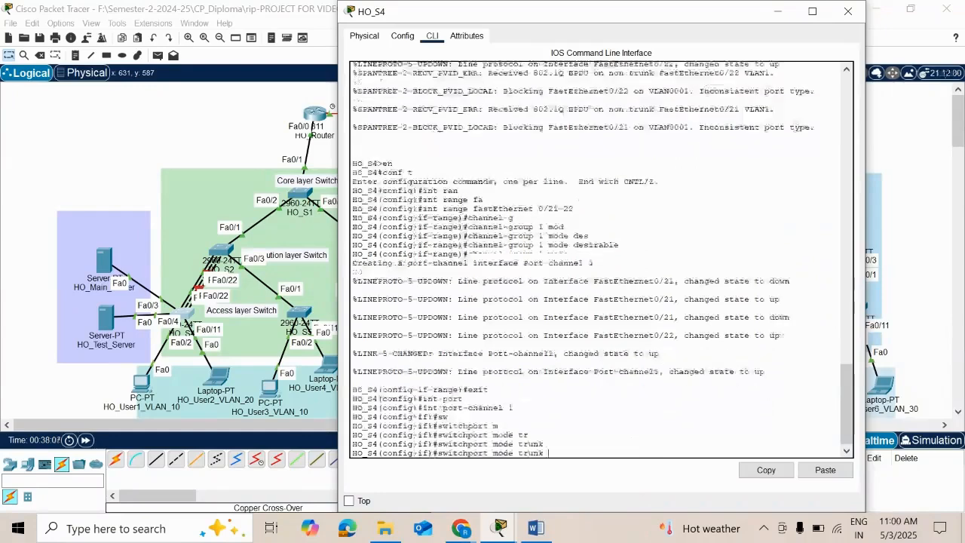
pyautogui.press('Return')
pyautogui.write('no shut')
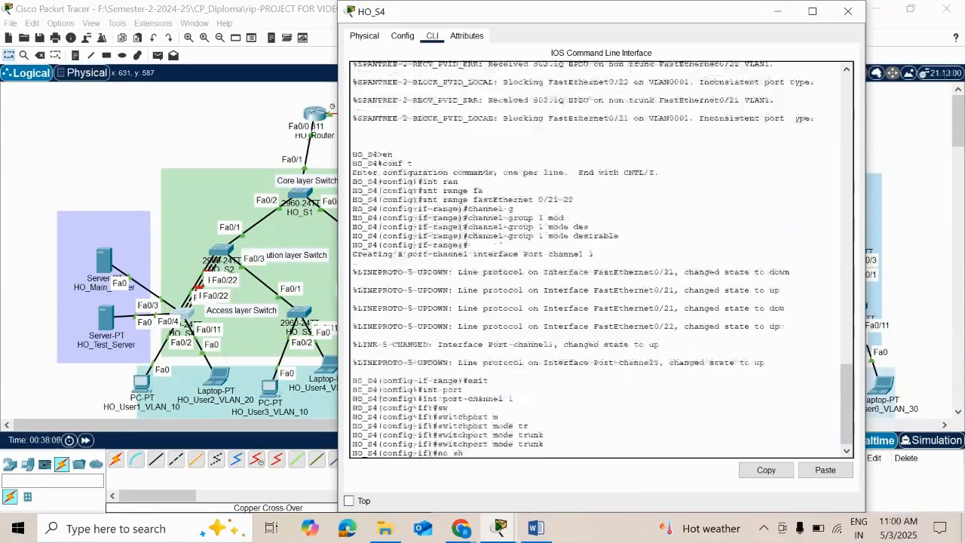
pyautogui.press('Return')
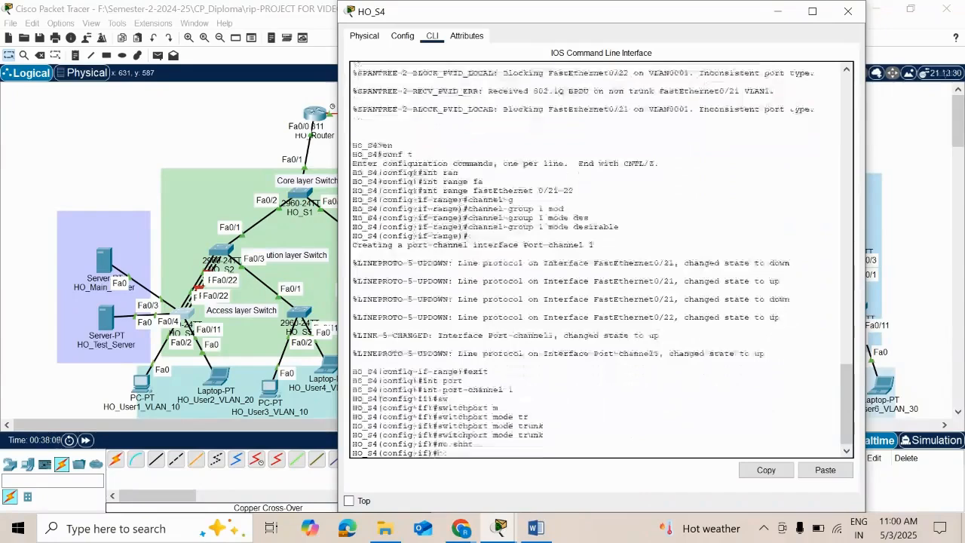
# Fast-forward the simulation time and return the HO_S2 command line to privileged EXEC mode.
pyautogui.click(85, 440)
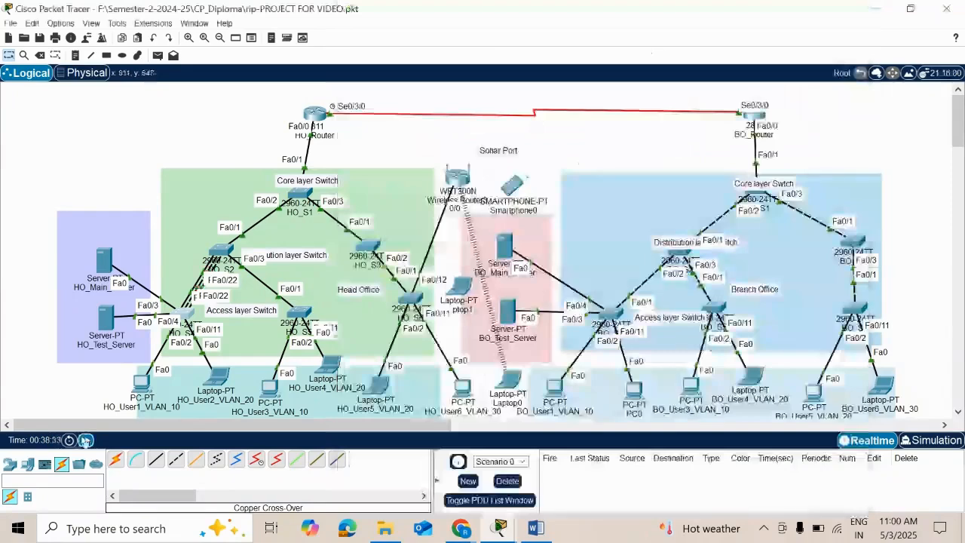
pyautogui.click(85, 439)
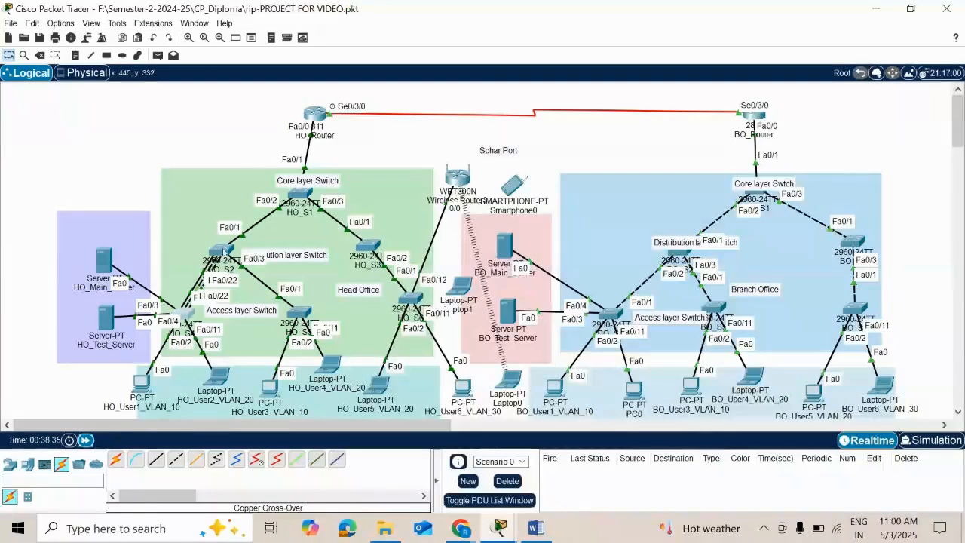
pyautogui.click(224, 251)
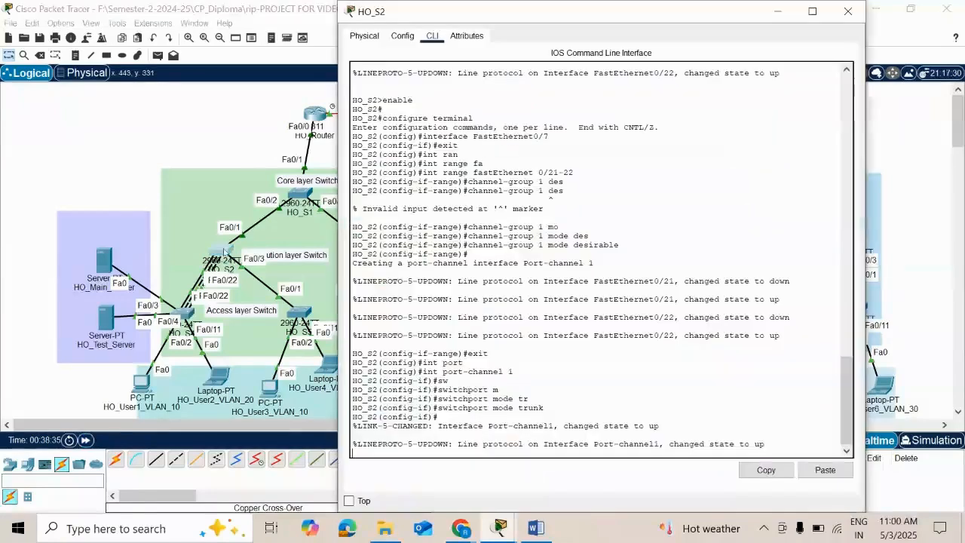
pyautogui.press('Return')
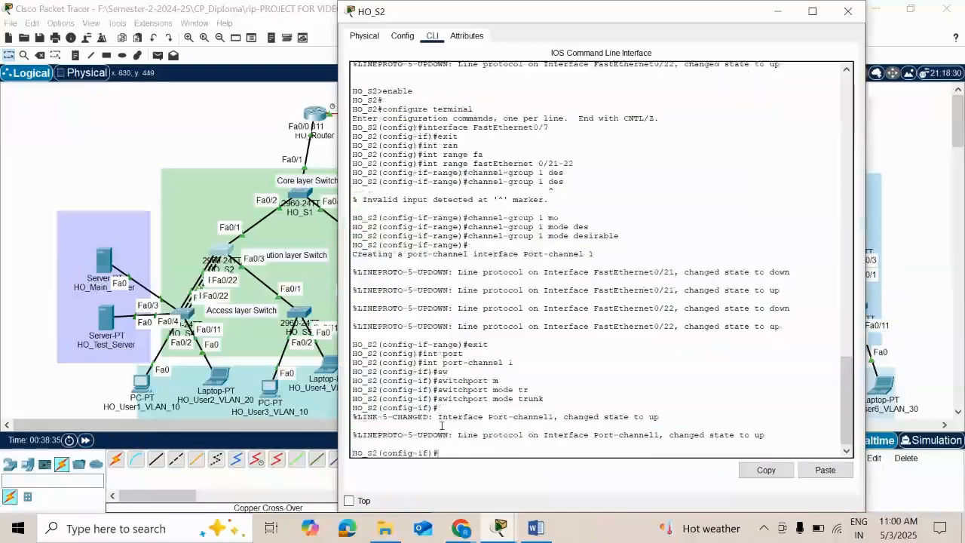
pyautogui.write('end')
pyautogui.press('Return')
pyautogui.press('Return')
# Display the EtherChannel summary on HO_S2 with sh etherchannel summary.
pyautogui.write('sh')
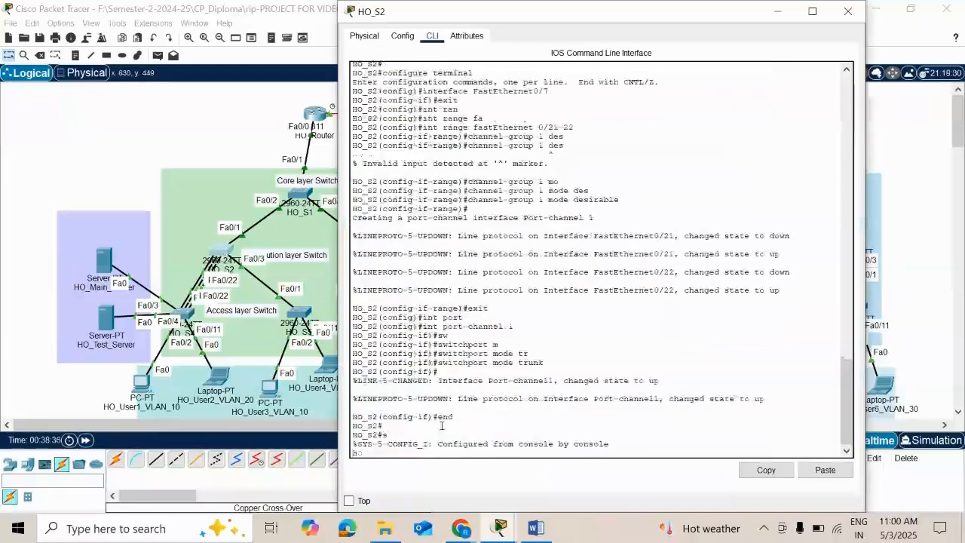
pyautogui.write(' eth')
pyautogui.press('Tab')
pyautogui.write('sum')
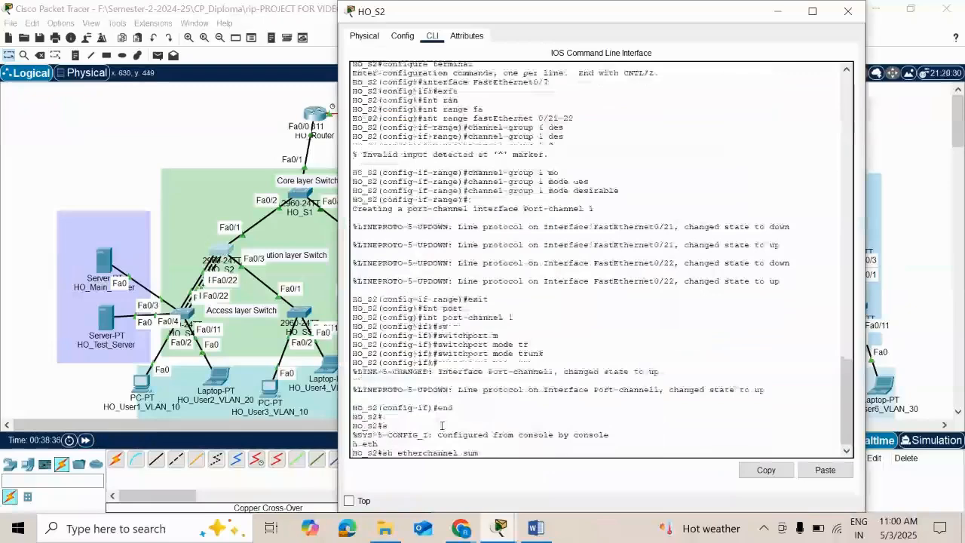
pyautogui.press('Tab')
pyautogui.press('Return')
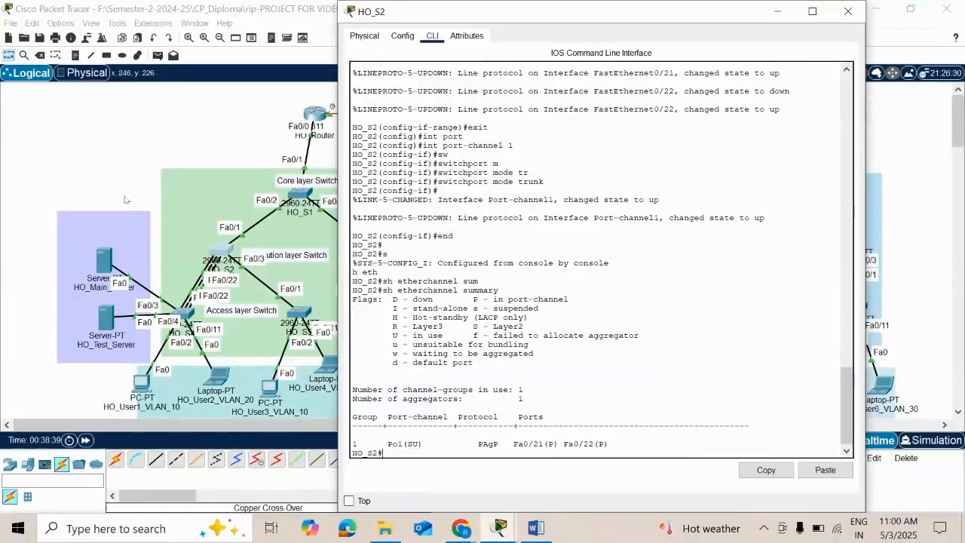
# Check the S2 -> S5 row of the EtherChannel requirements table in Word and return to the Packet Tracer topology.
pyautogui.click(536, 528)
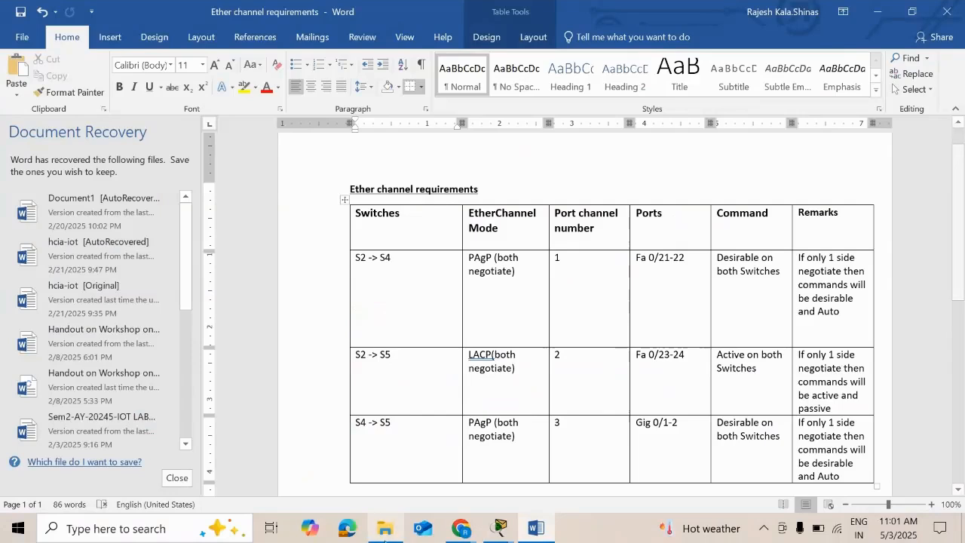
pyautogui.moveTo(512, 533)
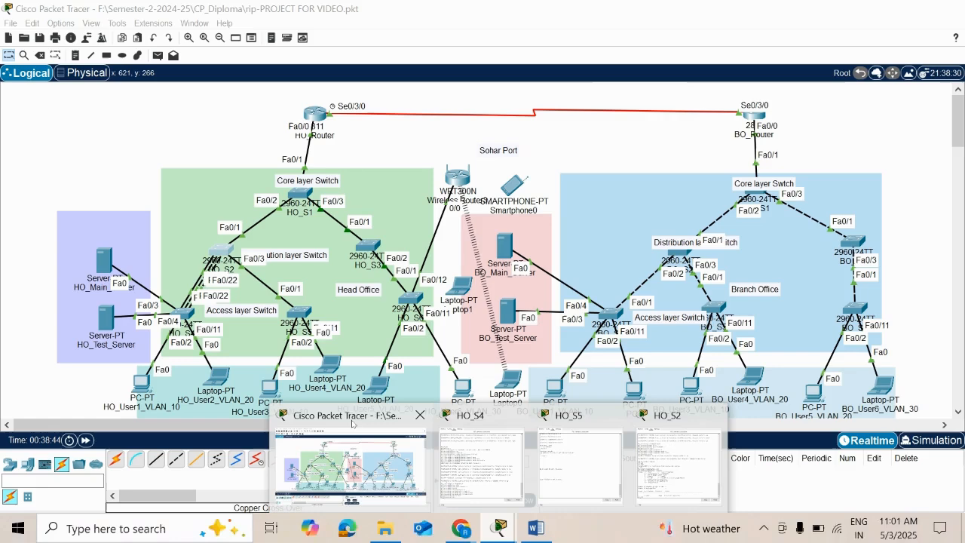
pyautogui.click(362, 460)
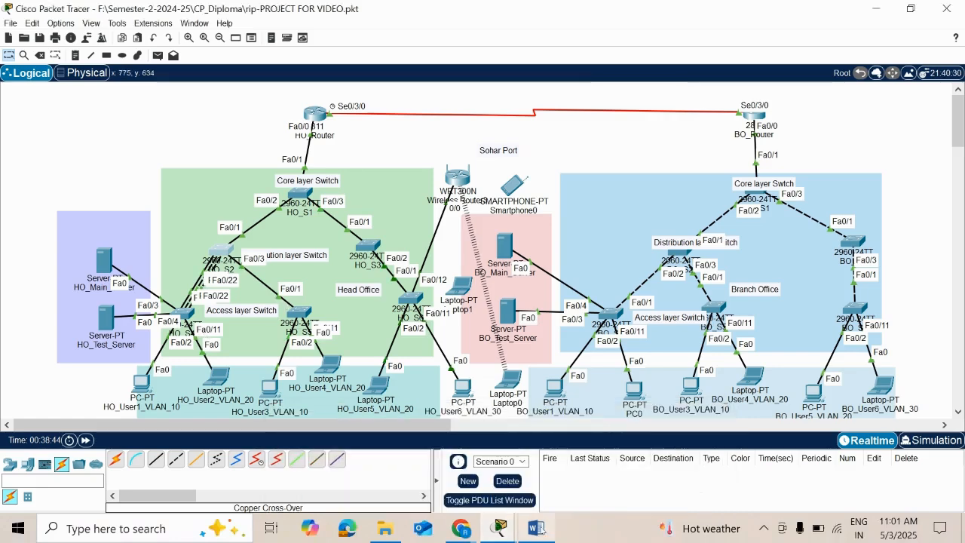
pyautogui.click(538, 528)
pyautogui.click(538, 529)
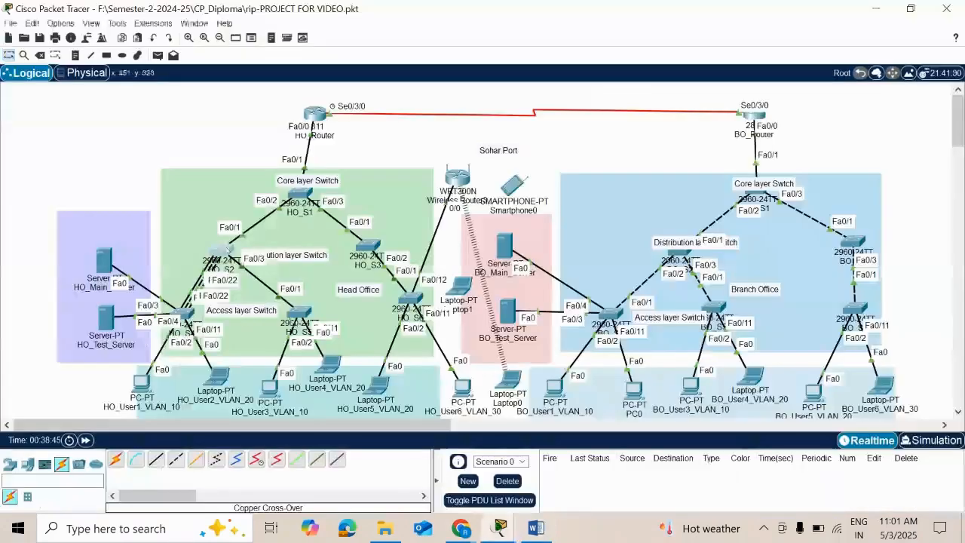
# Reopen the HO_S2 command line and enter interface range configuration for fastEthernet 0/23-24 from global configuration mode.
pyautogui.click(225, 252)
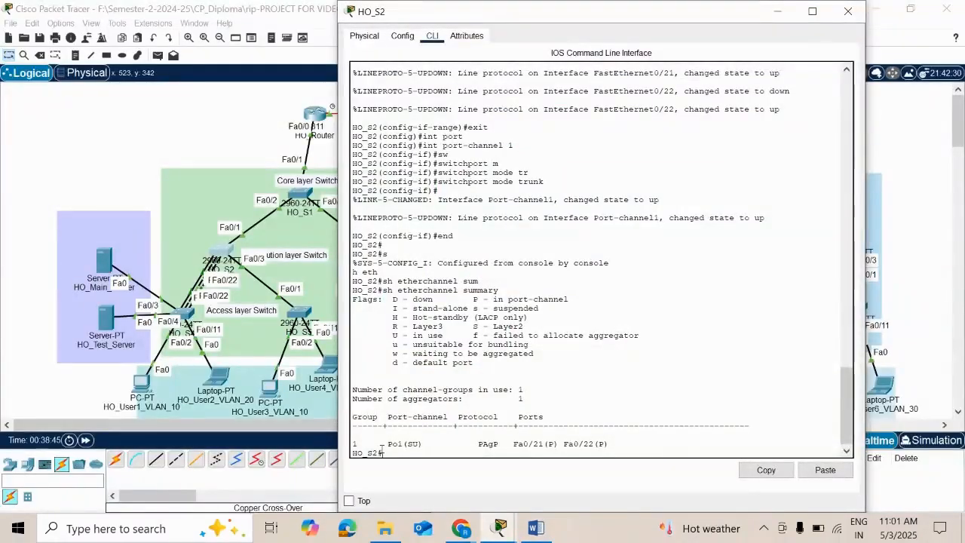
pyautogui.write('conf t')
pyautogui.press('Return')
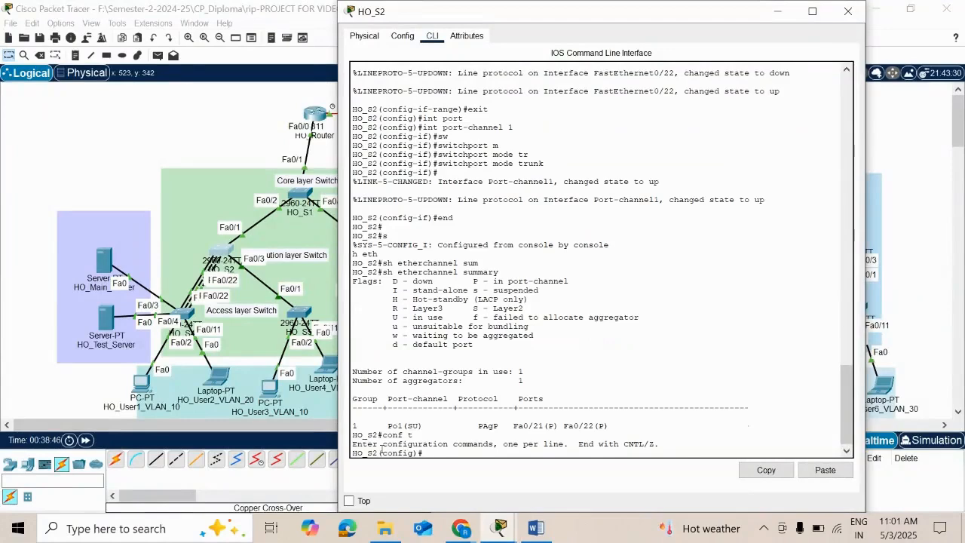
pyautogui.write('int ran')
pyautogui.press('Tab')
pyautogui.write('fa')
pyautogui.press('Tab')
pyautogui.write('0/23-24')
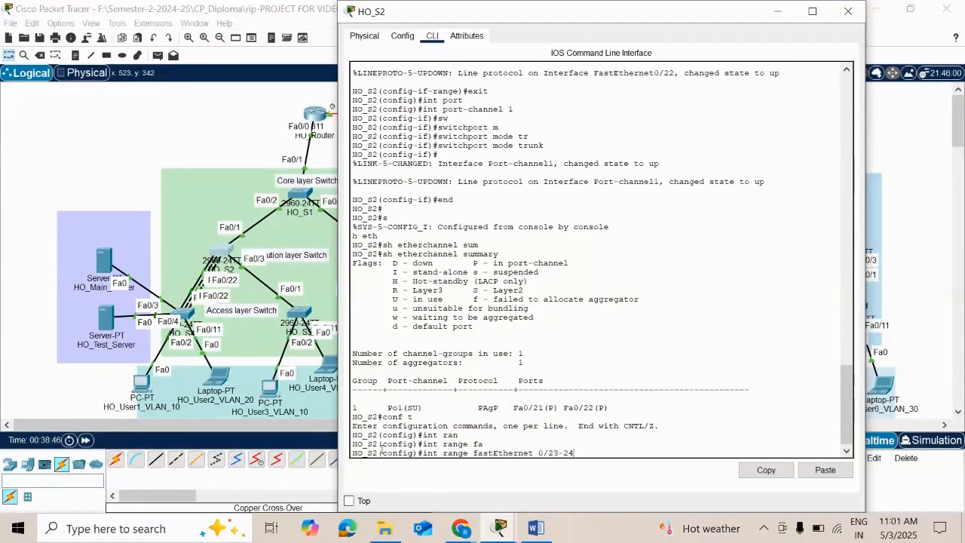
pyautogui.press('Return')
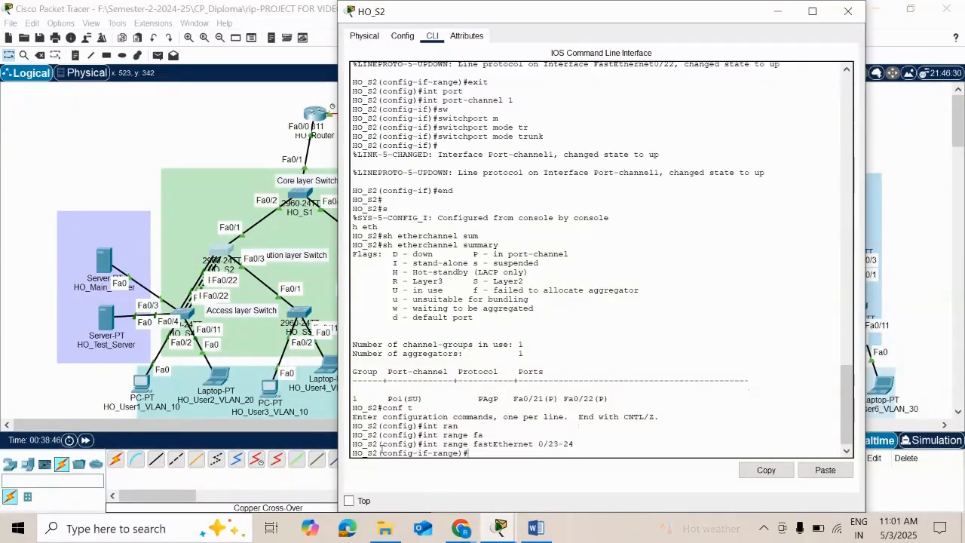
# Assign the selected HO_S2 ports to channel group 2 in active mode and exit the interface range configuration.
pyautogui.write('channel')
pyautogui.press('Tab')
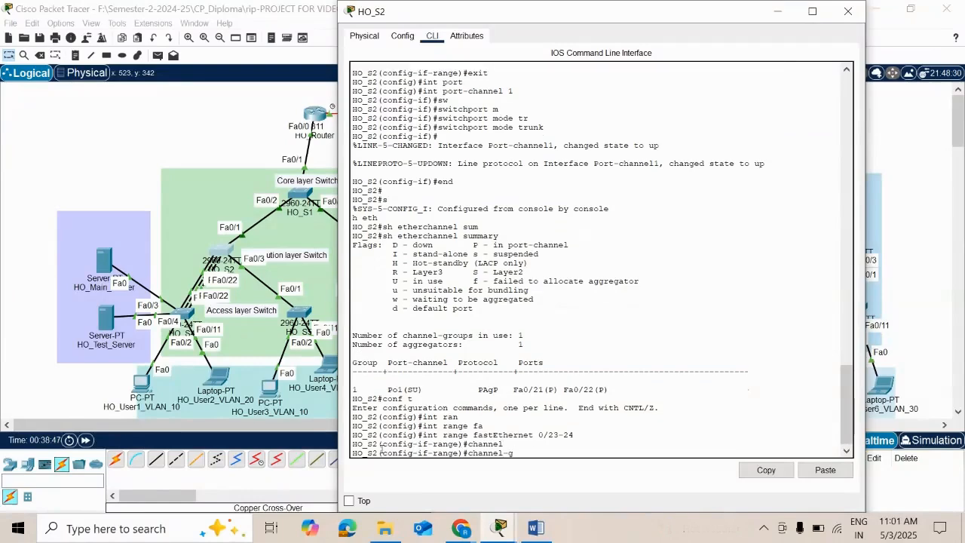
pyautogui.write('-g')
pyautogui.press('Tab')
pyautogui.write('2 m')
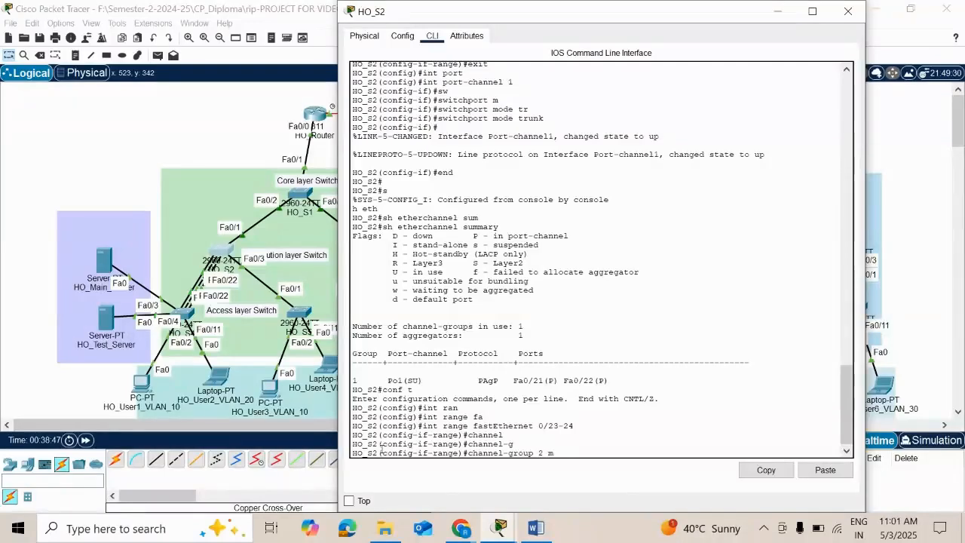
pyautogui.write('ode active')
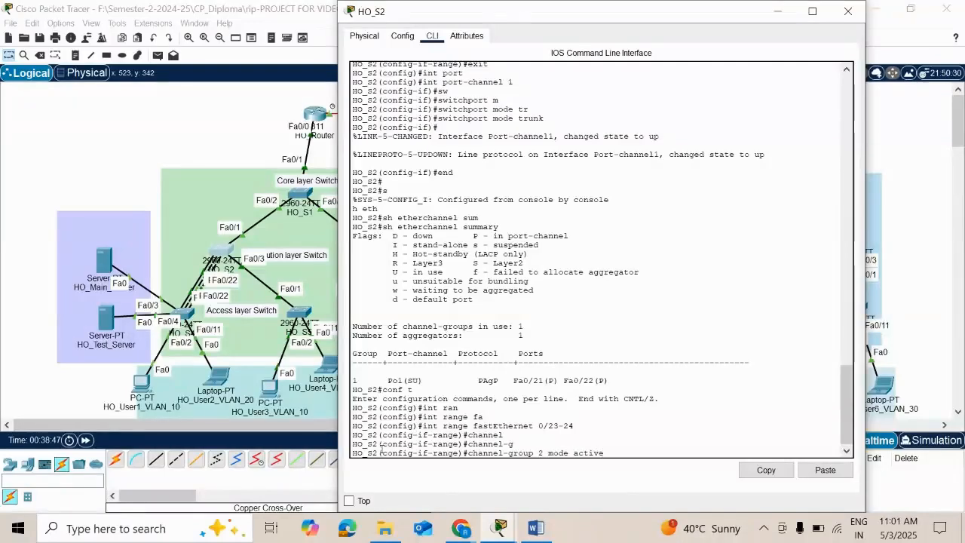
pyautogui.press('Return')
pyautogui.write('exi')
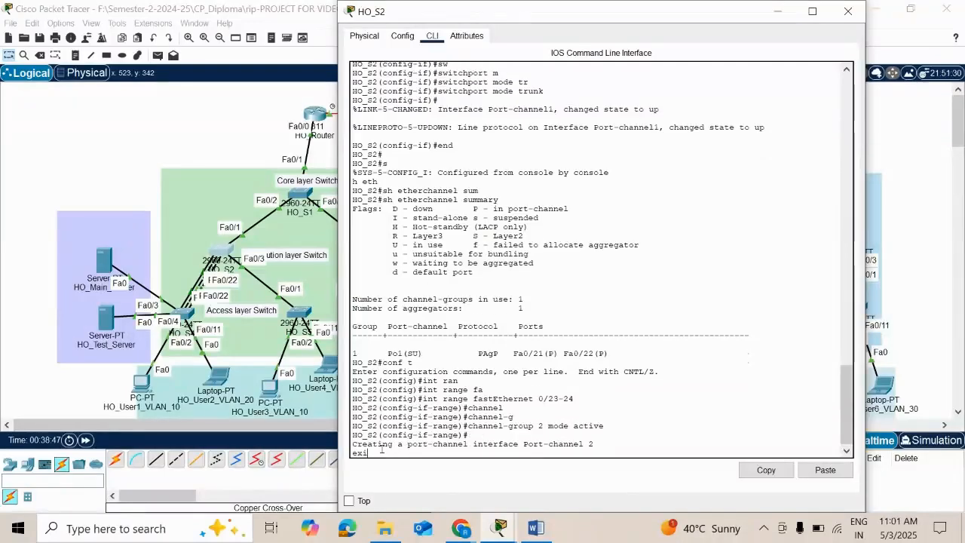
pyautogui.write('t')
pyautogui.press('Return')
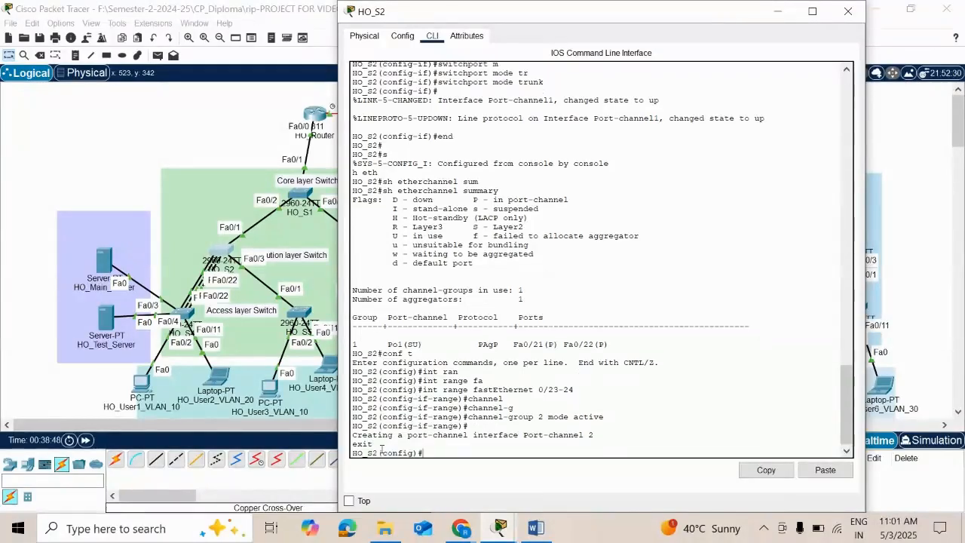
# Configure interface port-channel 2 on HO_S2 as a trunk with switchport mode trunk and enable it with no shut.
pyautogui.write('int port')
pyautogui.press('Tab')
pyautogui.write('2')
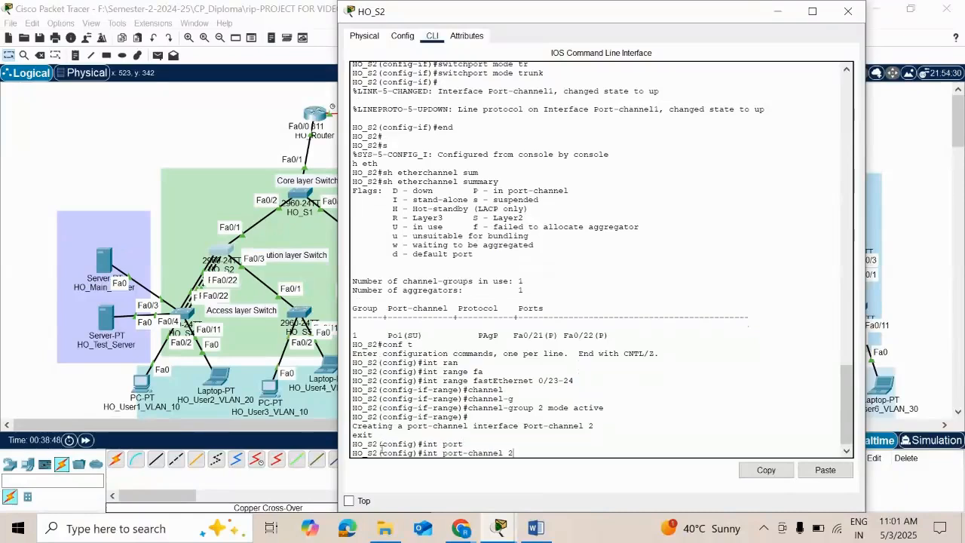
pyautogui.press('Return')
pyautogui.write('sw')
pyautogui.press('Tab')
pyautogui.write('m')
pyautogui.press('Tab')
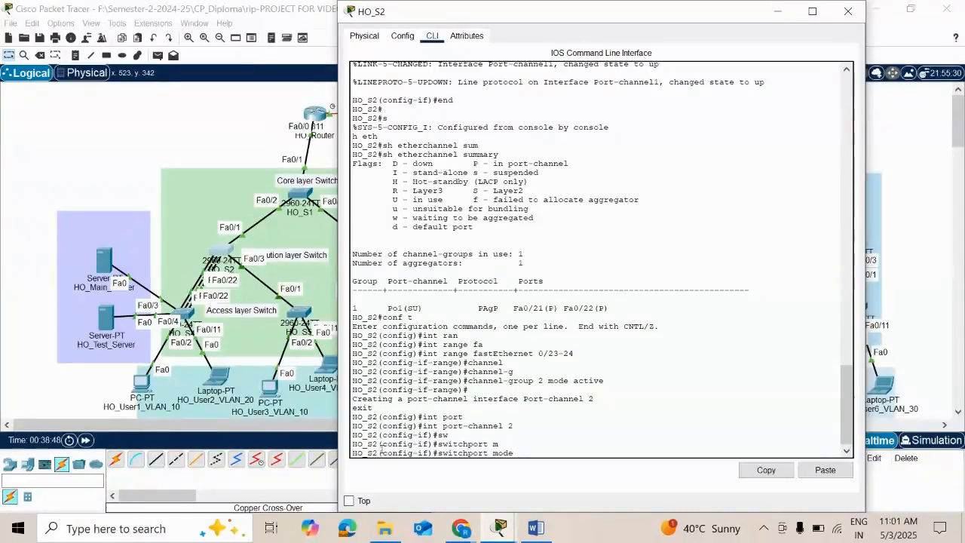
pyautogui.write('tr')
pyautogui.press('Tab')
pyautogui.press('Return')
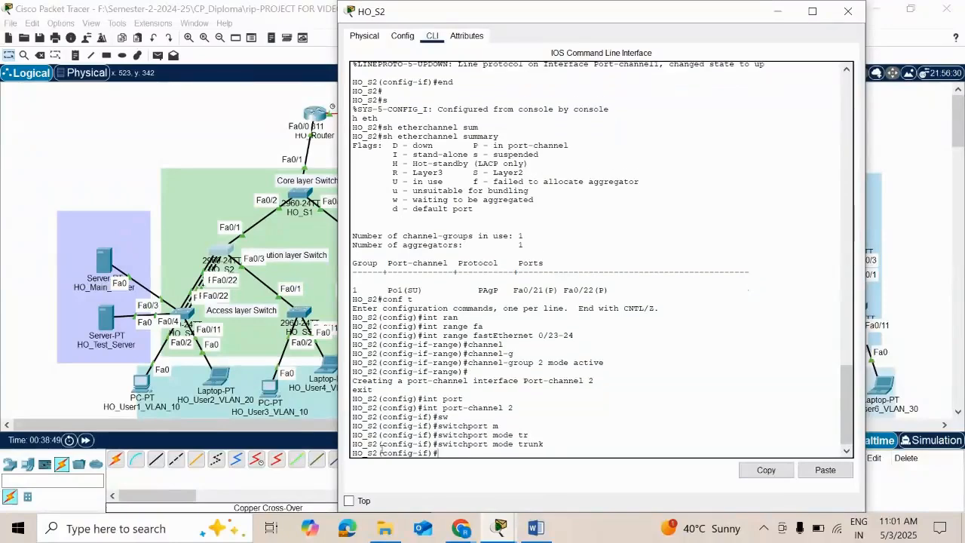
pyautogui.press('Return')
pyautogui.write('no shut')
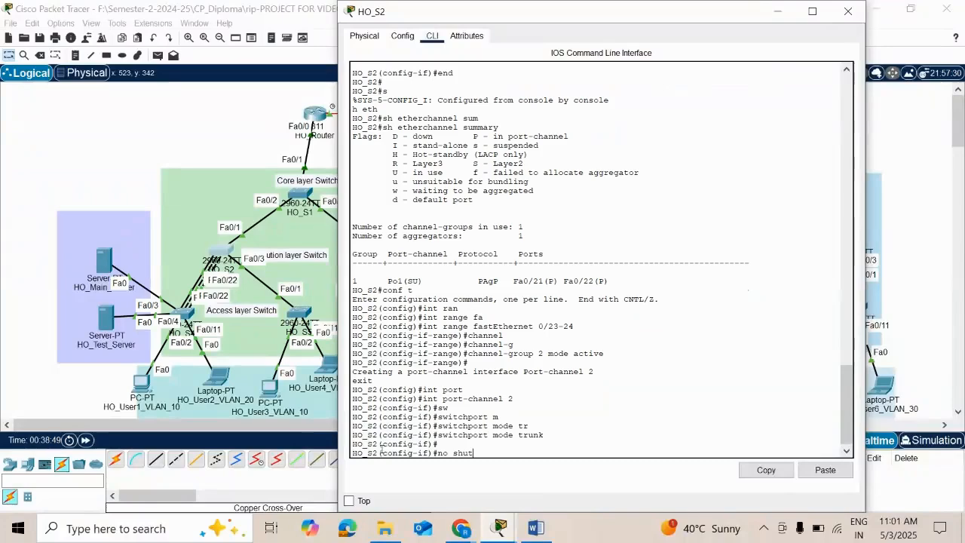
pyautogui.press('Return')
# Open the command line of HO_S5 and enter global configuration mode.
pyautogui.click(29, 158)
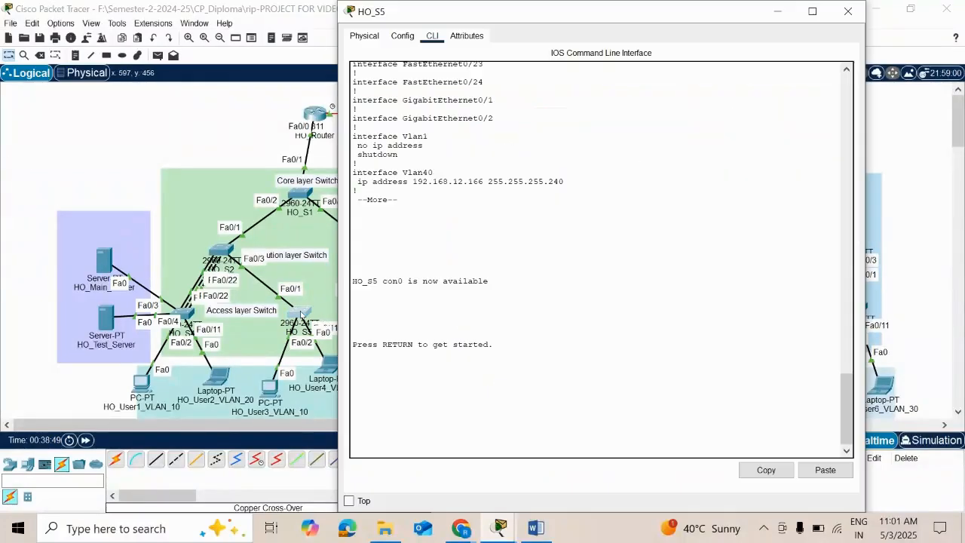
pyautogui.click(300, 312)
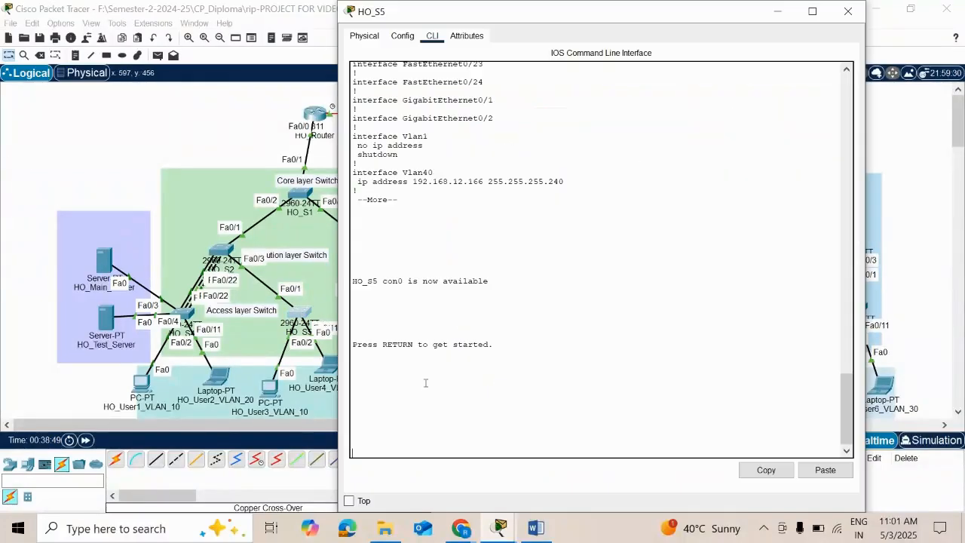
pyautogui.press('Return')
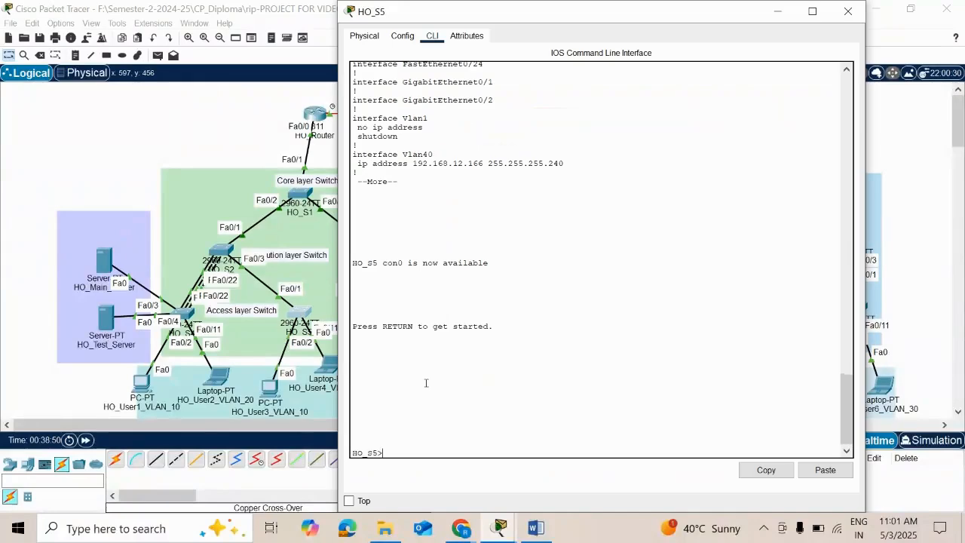
pyautogui.write('en')
pyautogui.press('Return')
pyautogui.write('conf t')
pyautogui.press('Return')
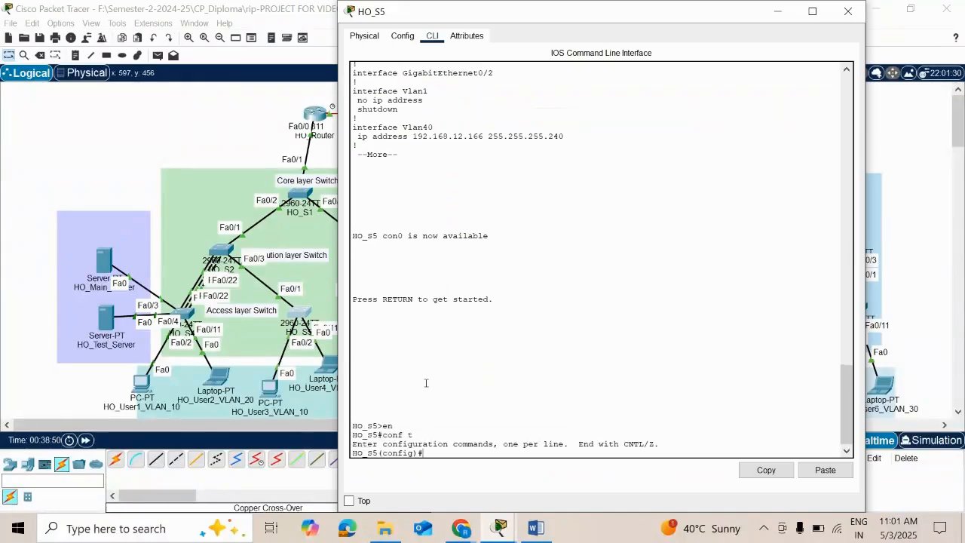
# Enter interface range configuration for fastEthernet 0/23-24 on HO_S5.
pyautogui.write('int ran')
pyautogui.press('Tab')
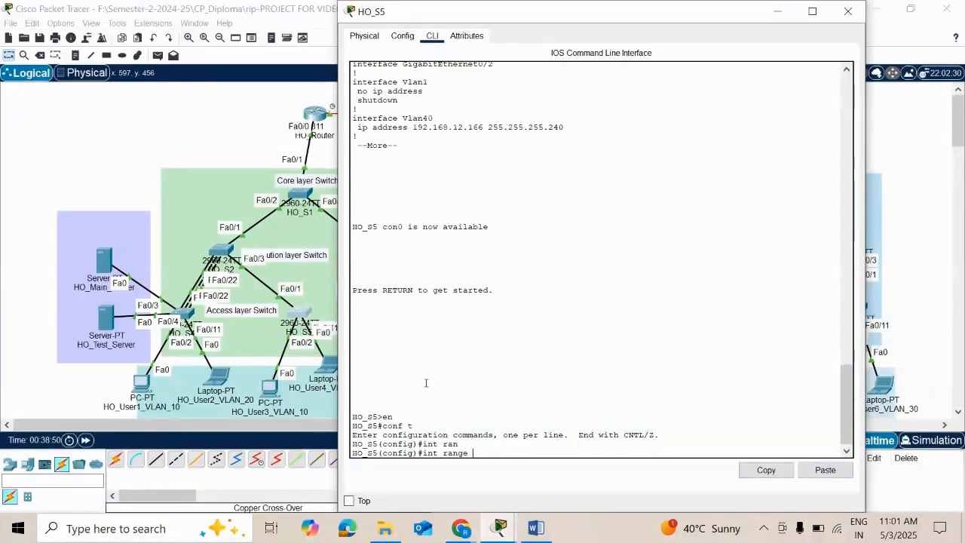
pyautogui.write('fa')
pyautogui.press('Tab')
pyautogui.write('0')
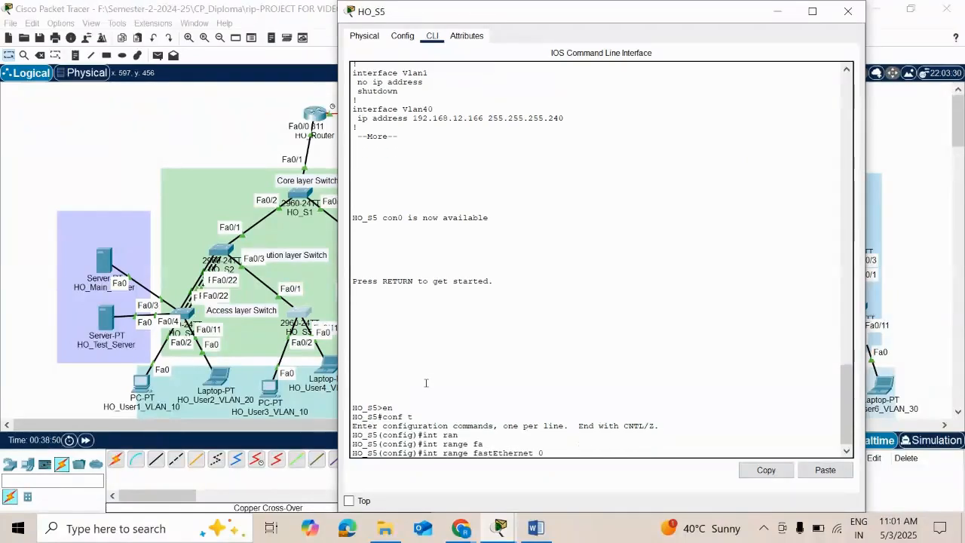
pyautogui.write('/23-234')
pyautogui.press('Return')
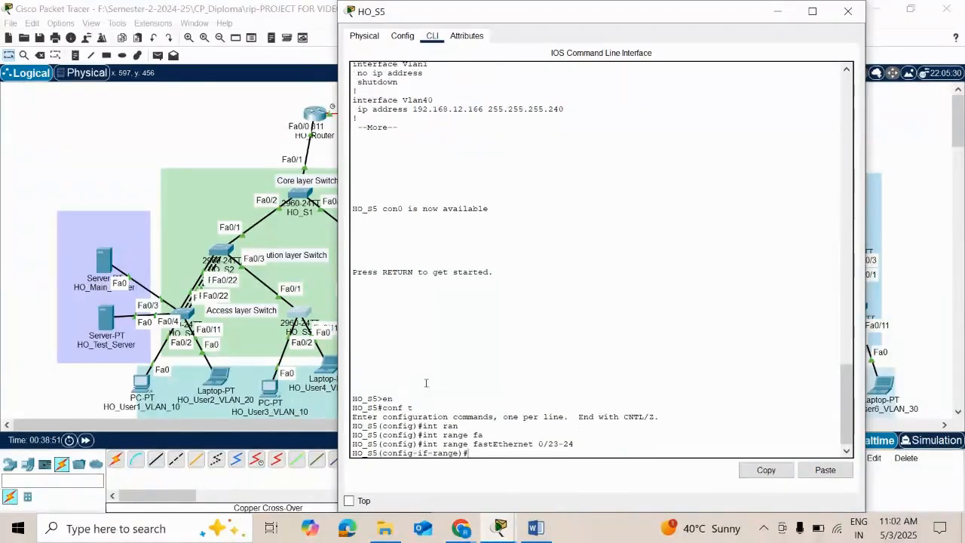
# Assign the selected HO_S5 ports to channel group 2 in active mode and exit the interface range configuration.
pyautogui.write('channel-gr')
pyautogui.press('Tab')
pyautogui.write('2')
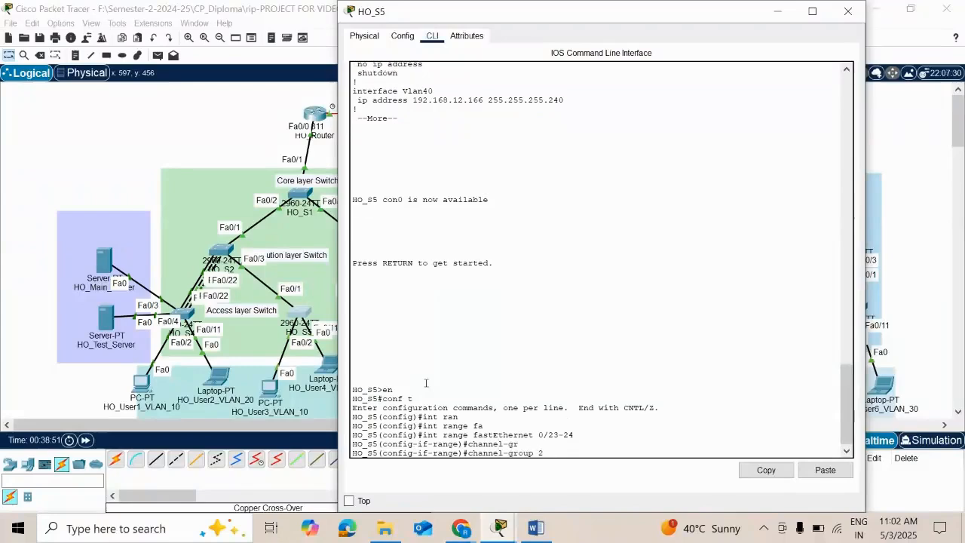
pyautogui.write(' mod')
pyautogui.press('Tab')
pyautogui.write('a')
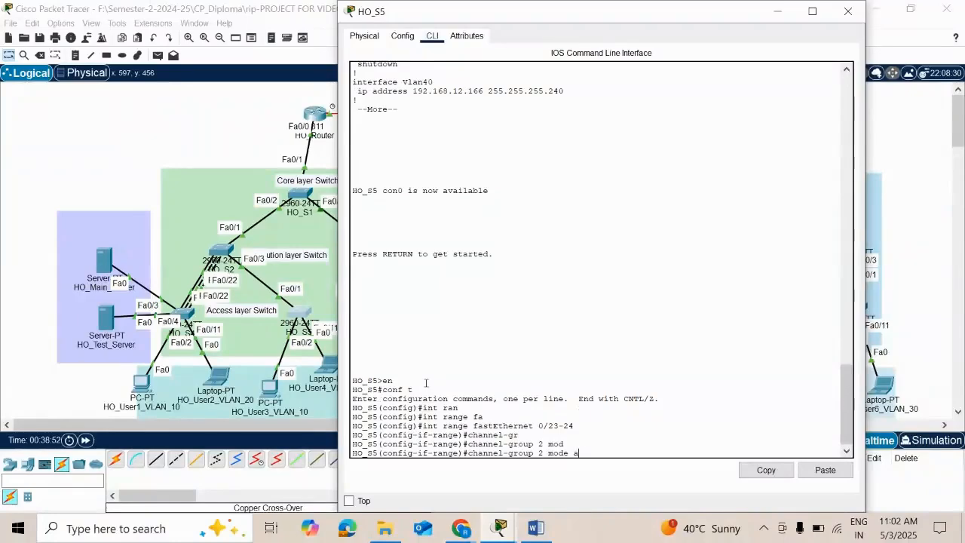
pyautogui.write('ctive')
pyautogui.press('Return')
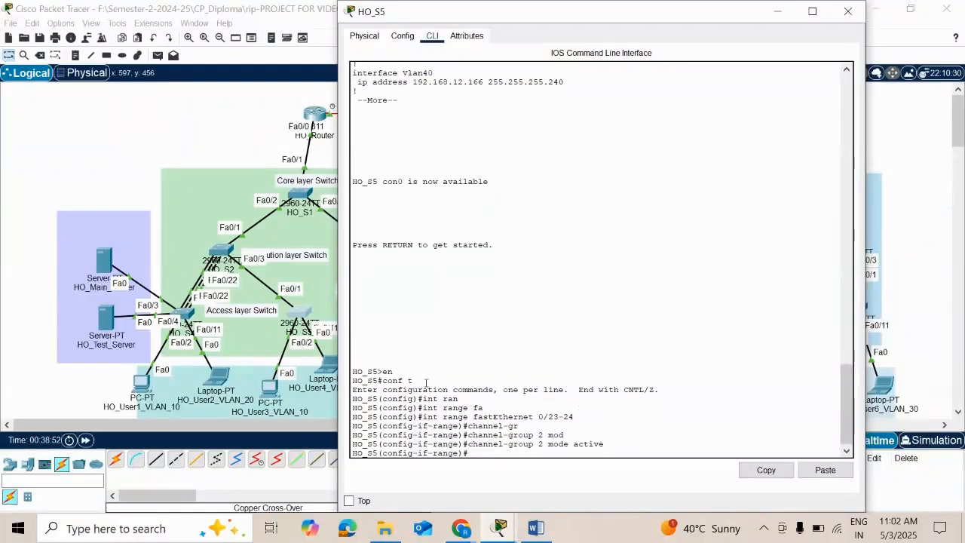
pyautogui.write('exit')
pyautogui.press('Return')
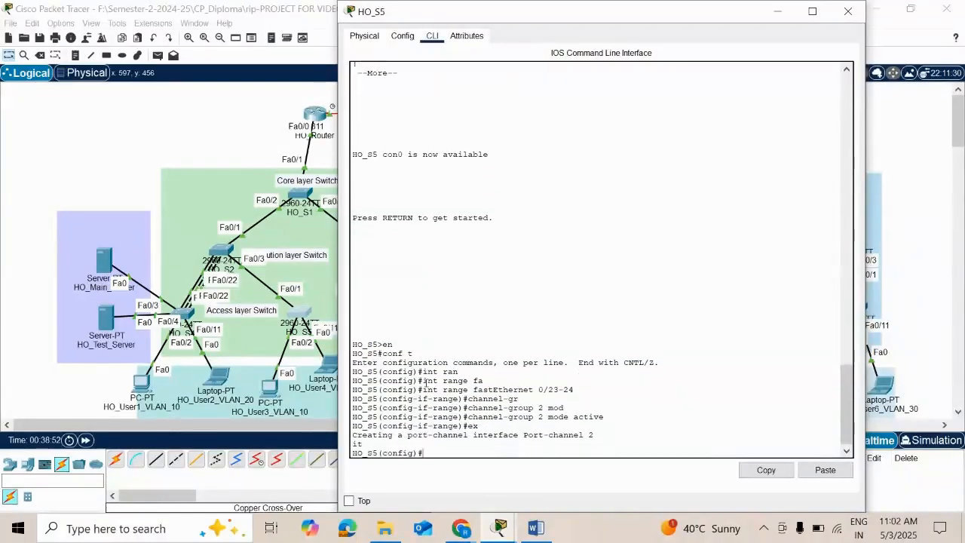
# Enter interface port-channel 2 on HO_S5 and set it to switchport mode trunk.
pyautogui.write('int port')
pyautogui.press('Tab')
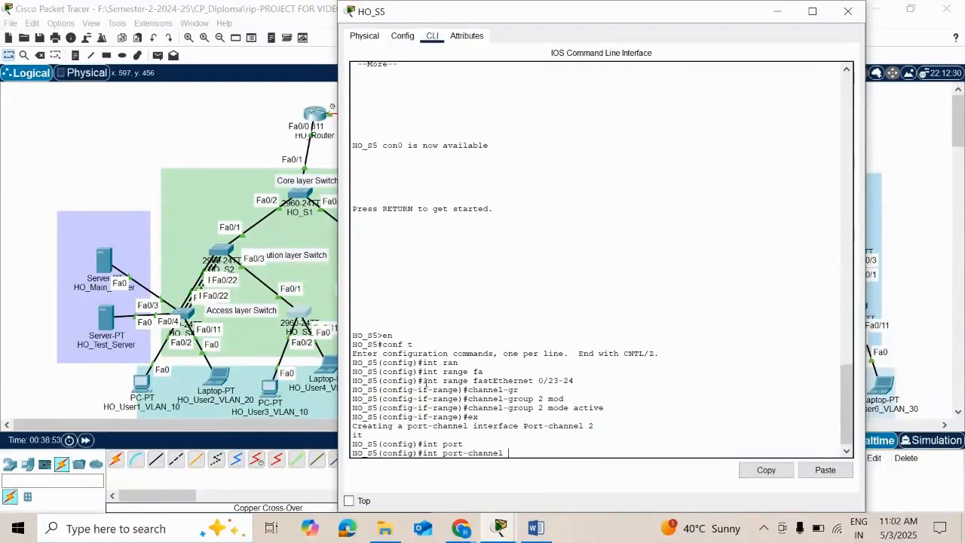
pyautogui.write('2')
pyautogui.press('Return')
pyautogui.write('sw')
pyautogui.press('Tab')
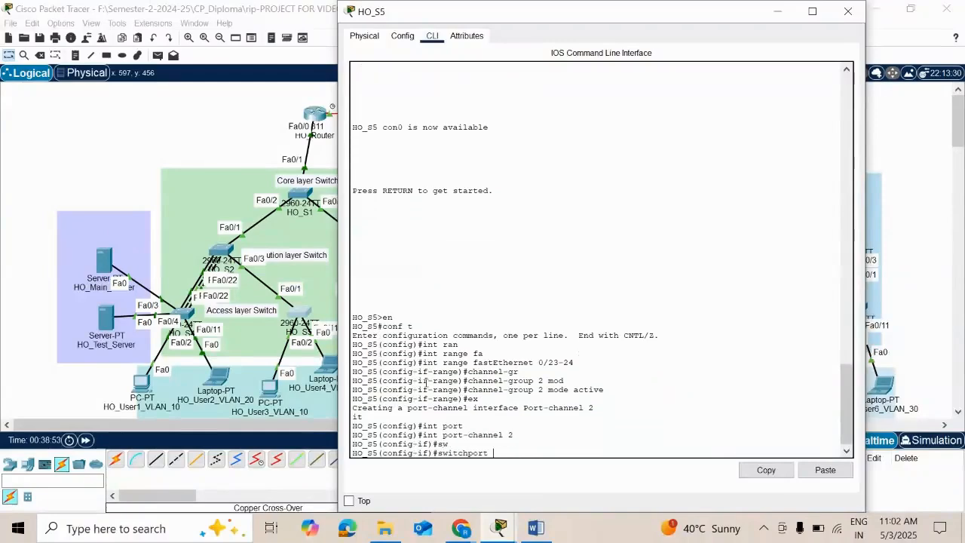
pyautogui.write('m')
pyautogui.press('Tab')
pyautogui.write('tr')
pyautogui.press('Tab')
pyautogui.press('Return')
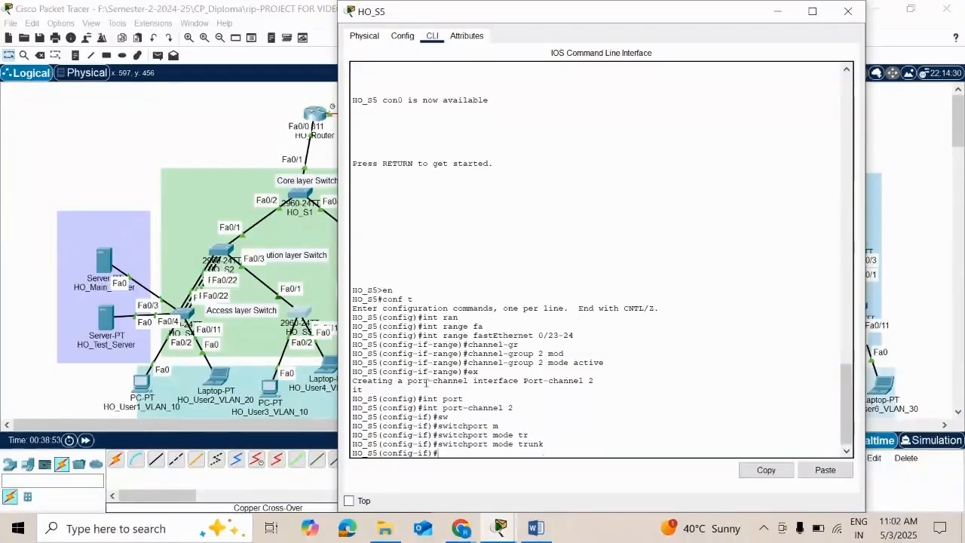
# Enable port-channel 2 on HO_S5 with no shut.
pyautogui.write('no shut')
pyautogui.press('Return')
pyautogui.press('Return')
pyautogui.press('Return')
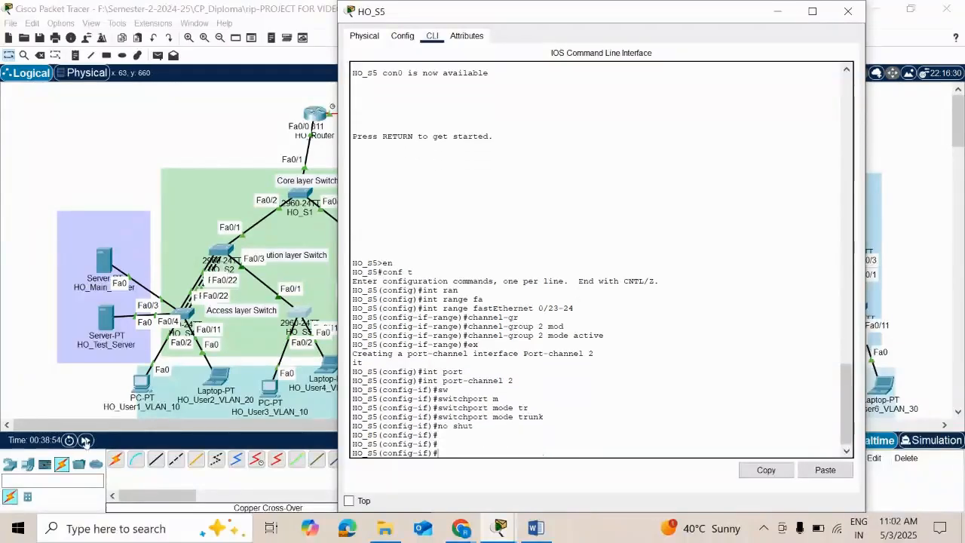
# Connect FastEthernet0/23 of HO_S2 to FastEthernet0/23 of HO_S5 with a copper cross-over cable.
pyautogui.click(87, 440)
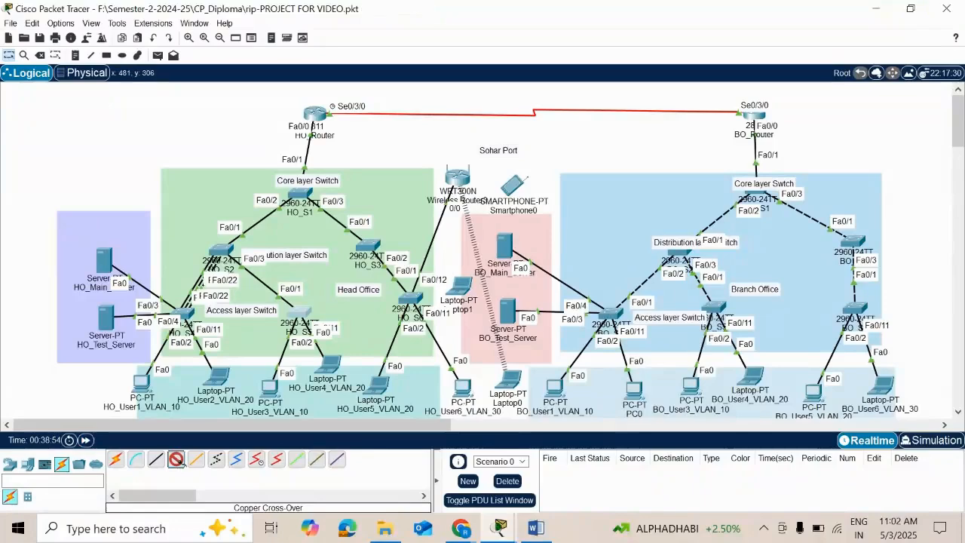
pyautogui.click(221, 252)
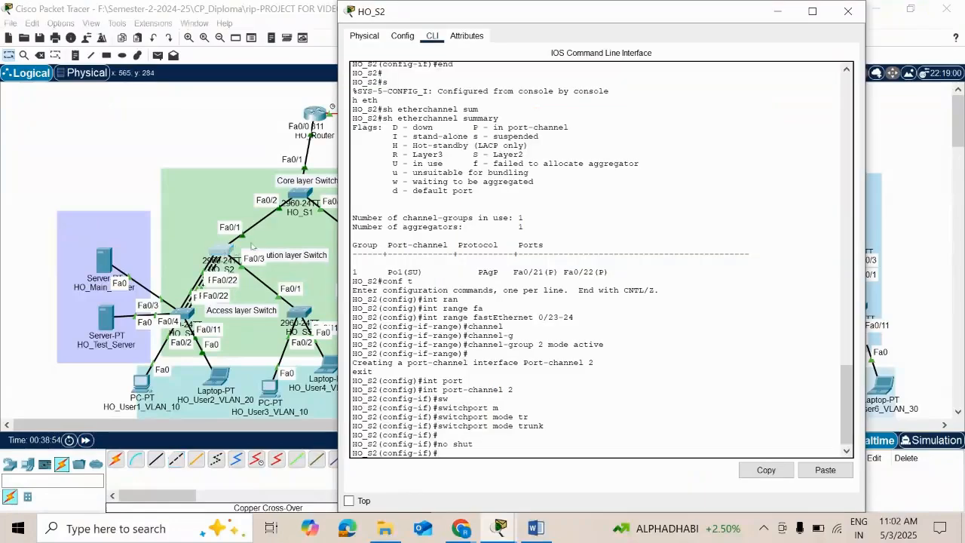
pyautogui.click(2, 152)
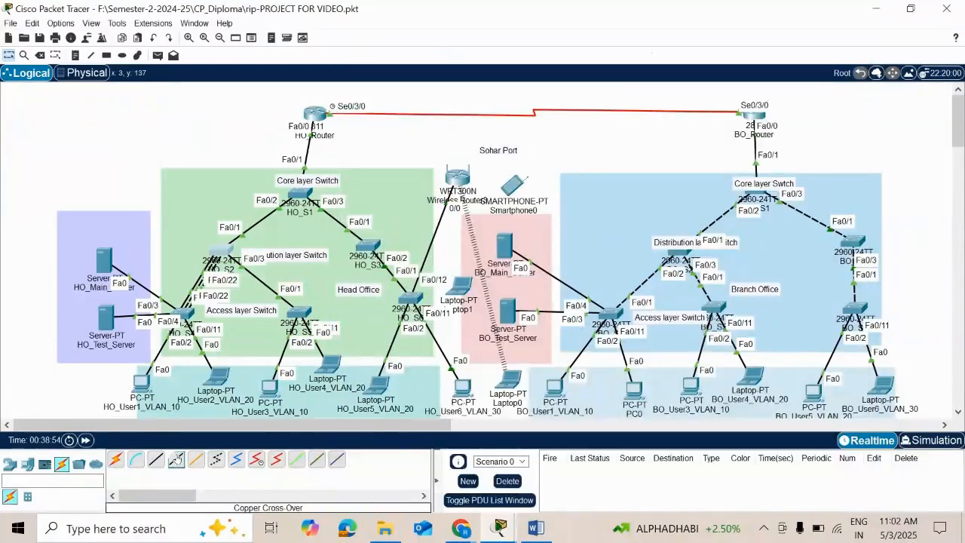
pyautogui.click(222, 253)
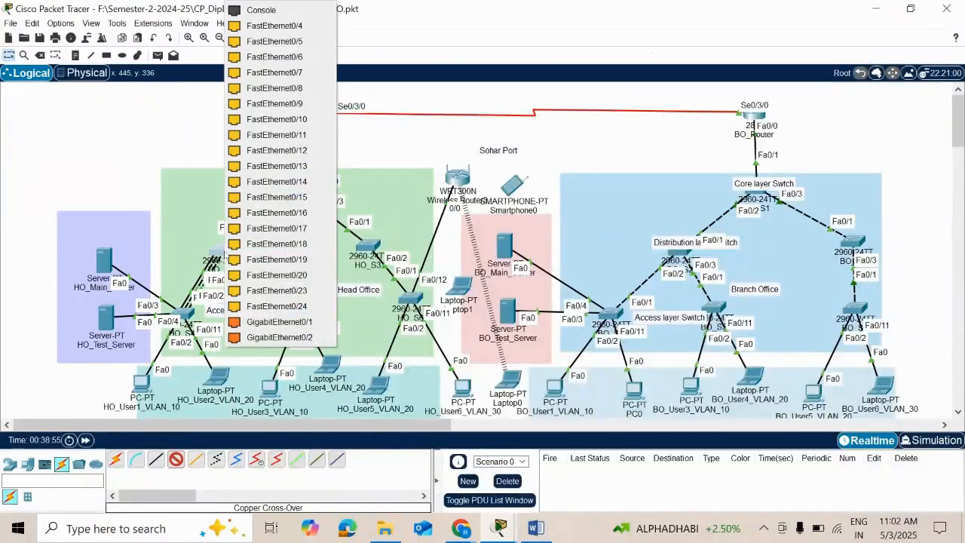
pyautogui.click(294, 294)
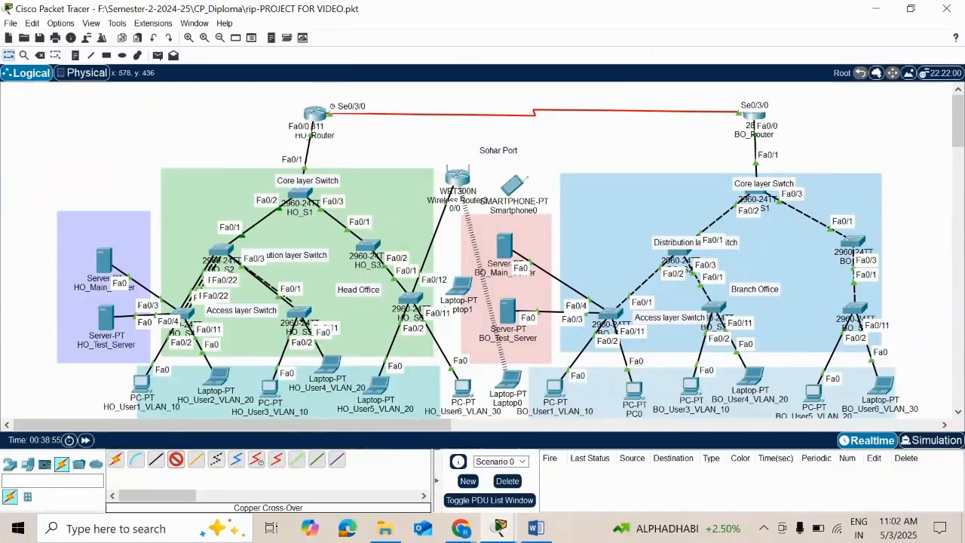
pyautogui.click(301, 312)
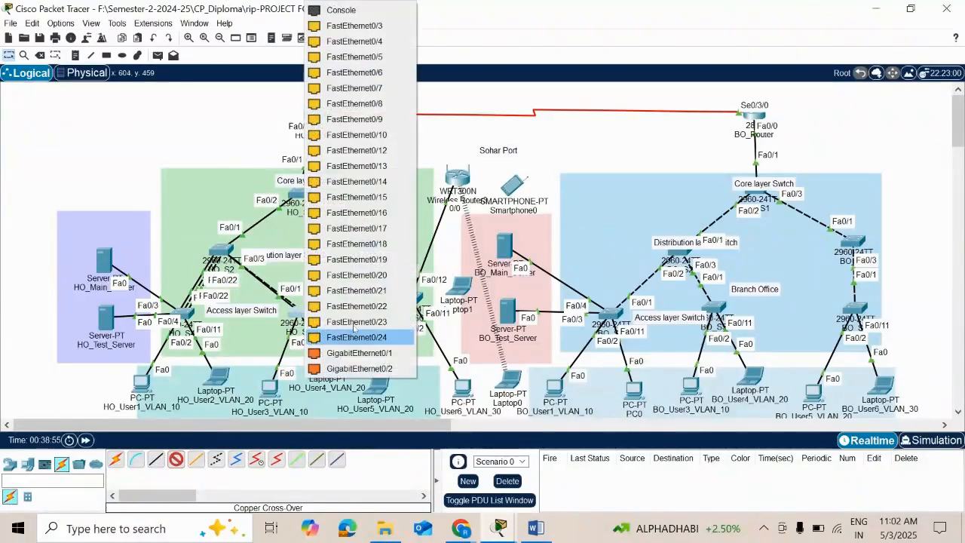
pyautogui.click(317, 335)
# Connect FastEthernet0/24 of HO_S2 to FastEthernet0/24 of HO_S5 with a second copper cross-over cable.
pyautogui.click(176, 458)
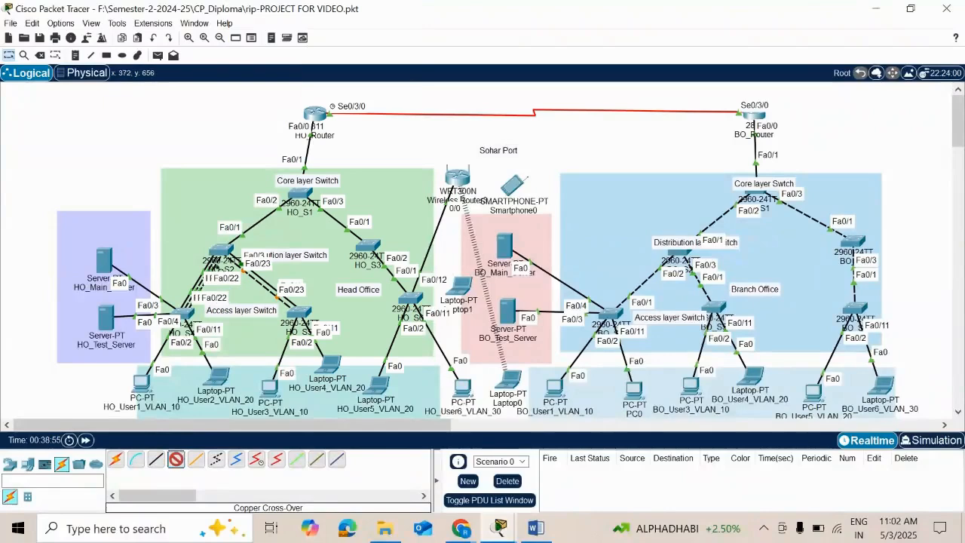
pyautogui.click(223, 251)
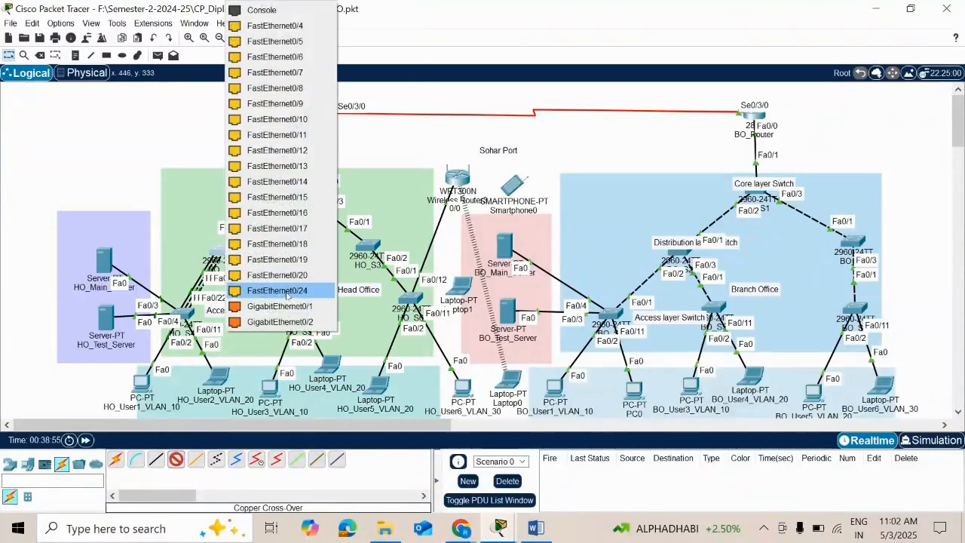
pyautogui.click(280, 289)
pyautogui.click(304, 311)
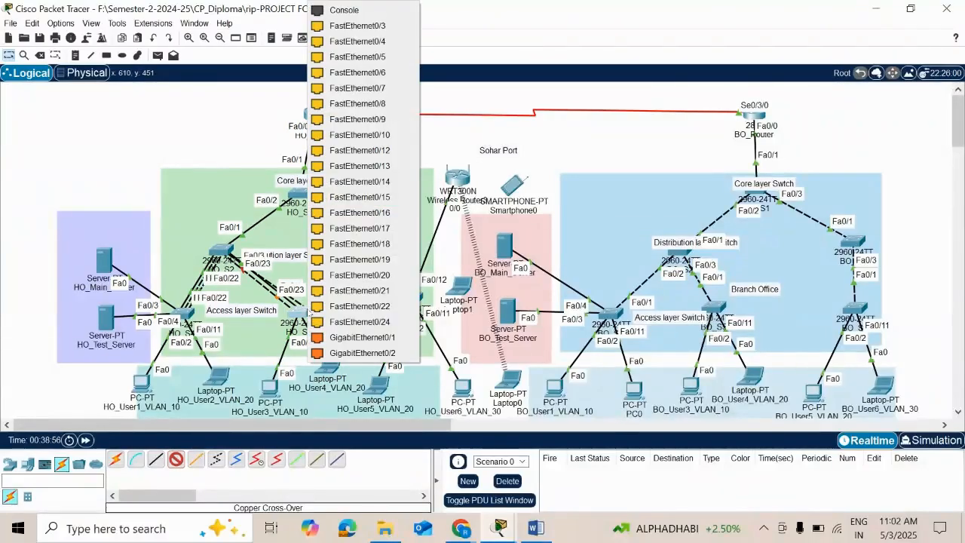
pyautogui.click(336, 321)
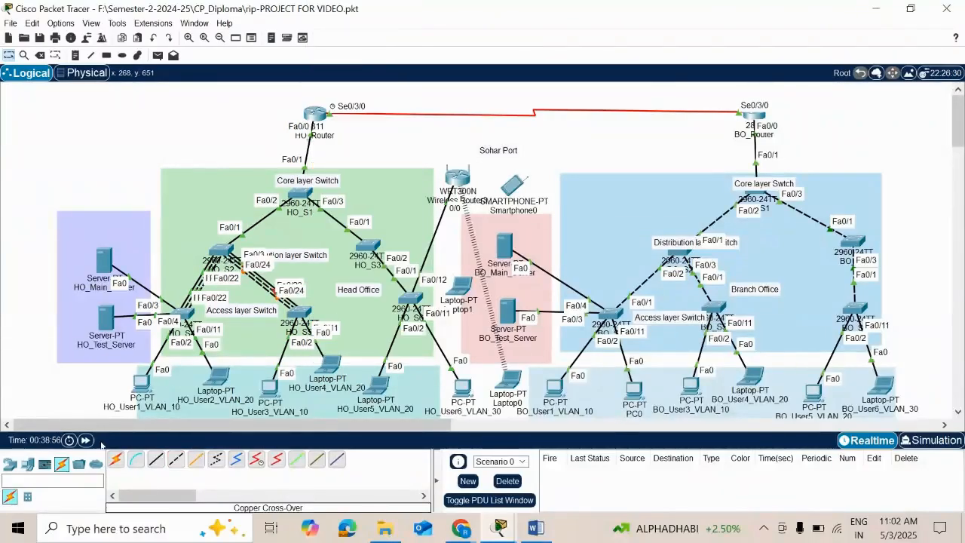
# Fast-forward the simulation time several times to let the new links between HO_S2 and HO_S5 settle.
pyautogui.click(86, 440)
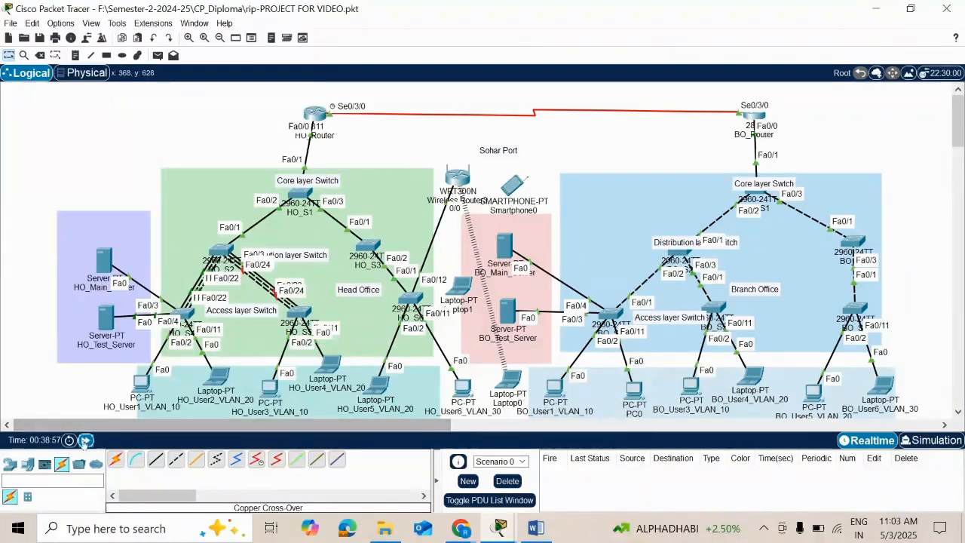
pyautogui.click(83, 440)
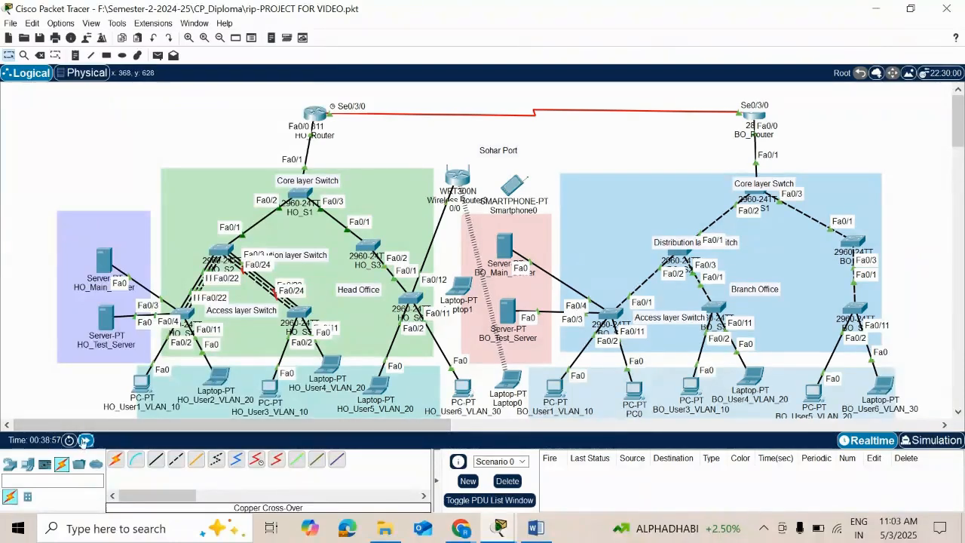
pyautogui.click(83, 441)
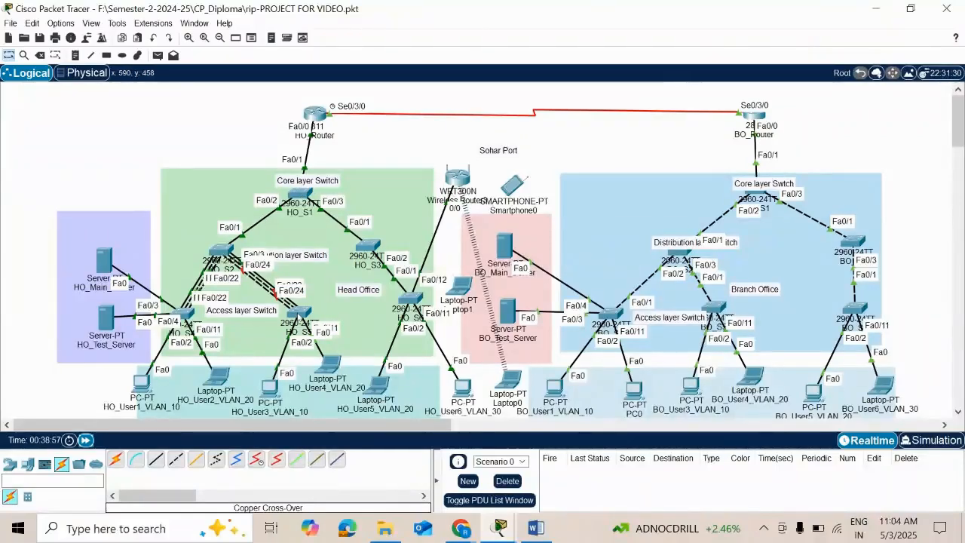
# Reopen the HO_S5 command line and return to privileged mode with end.
pyautogui.click(299, 312)
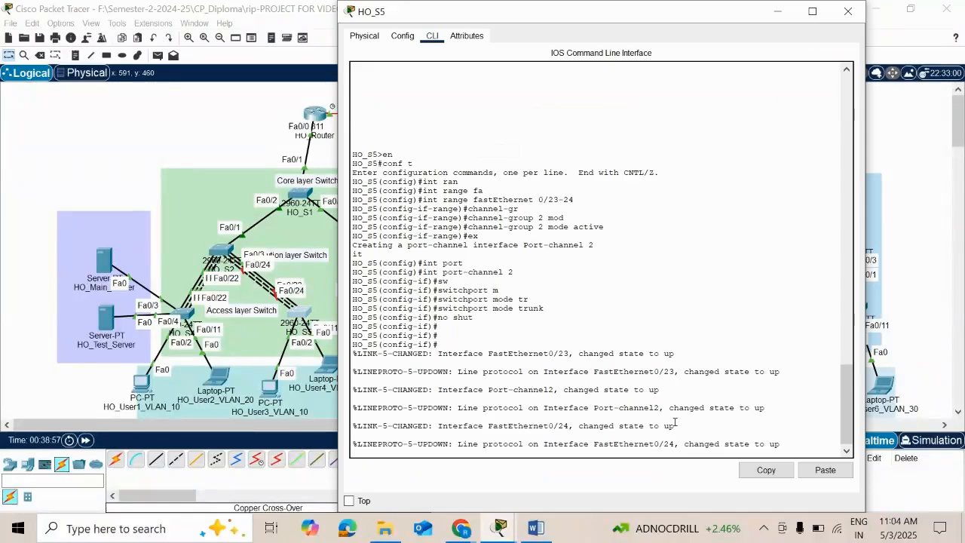
pyautogui.press('Return')
pyautogui.press('Return')
pyautogui.press('Return')
pyautogui.press('Return')
pyautogui.press('Return')
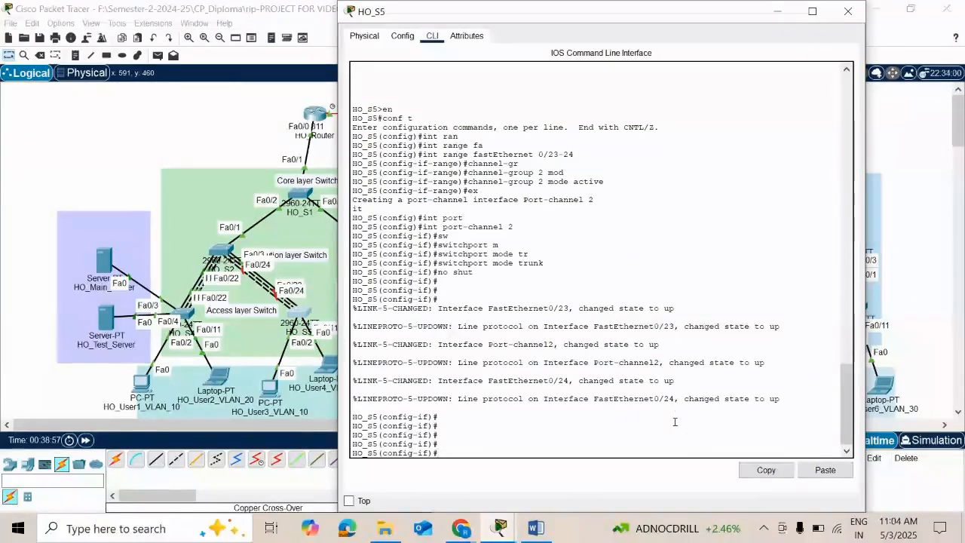
pyautogui.write('end')
pyautogui.press('Return')
pyautogui.press('Return')
pyautogui.press('Return')
pyautogui.press('Return')
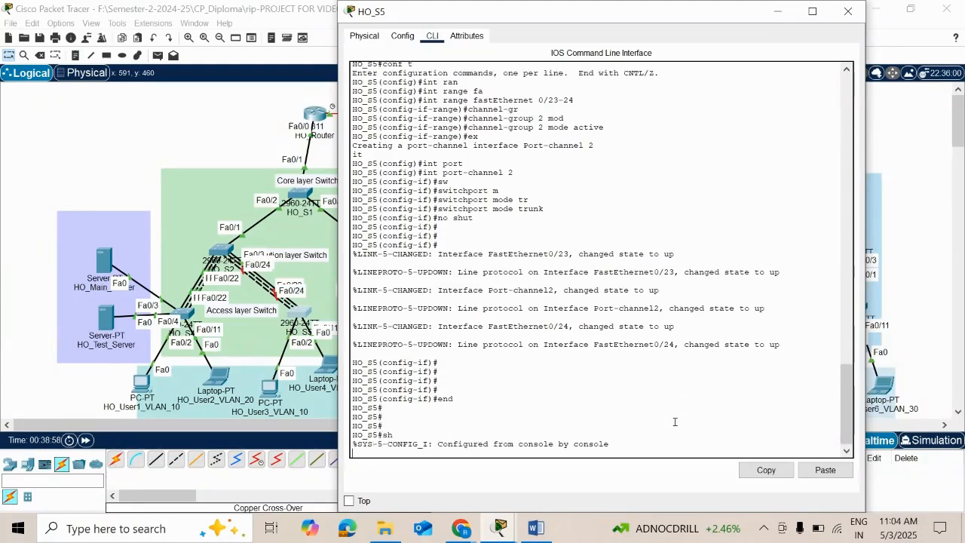
# Display the HO_S5 running configuration with sh run and page through to the FastEthernet0/23 and 0/24 settings.
pyautogui.press('Return')
pyautogui.press('Return')
pyautogui.press('Return')
pyautogui.write('sh ')
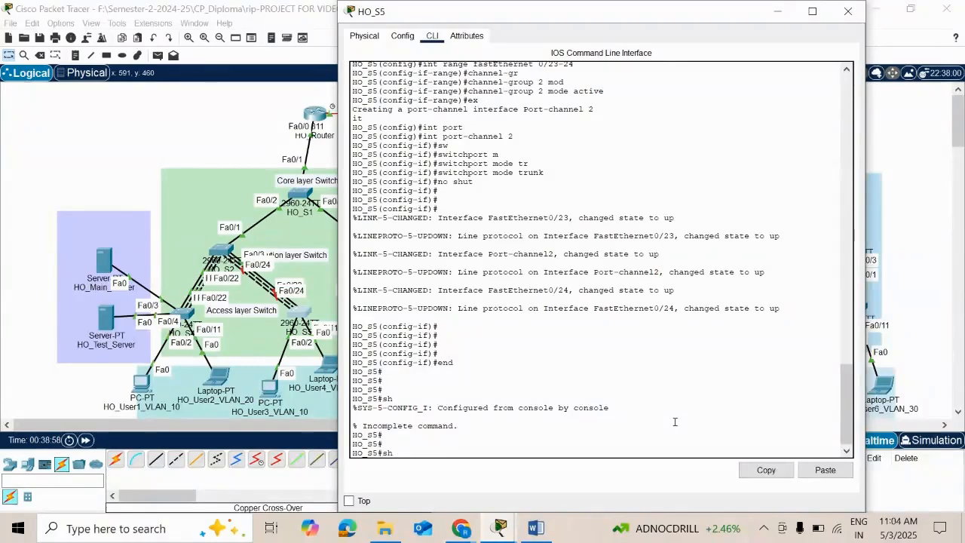
pyautogui.write('run')
pyautogui.press('Return')
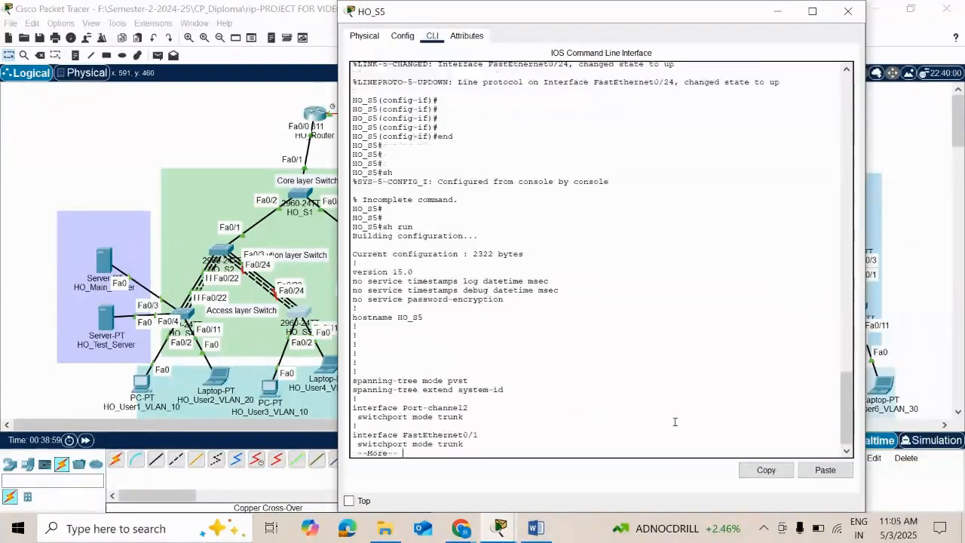
pyautogui.press('space')
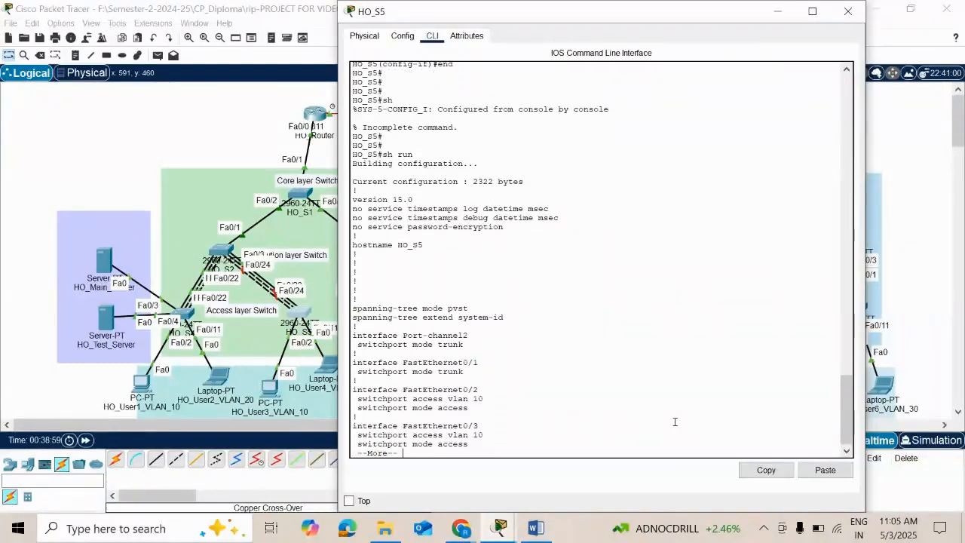
pyautogui.press('space')
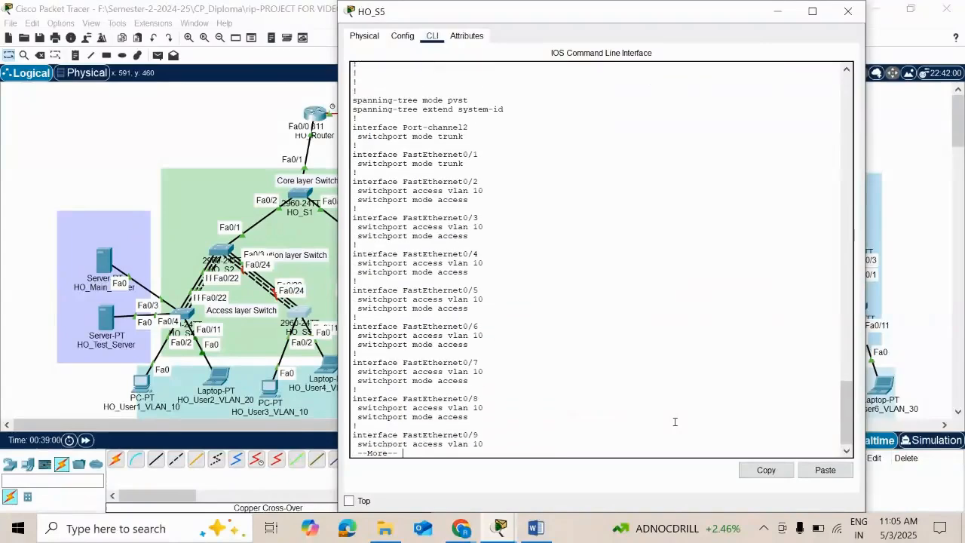
pyautogui.press('space')
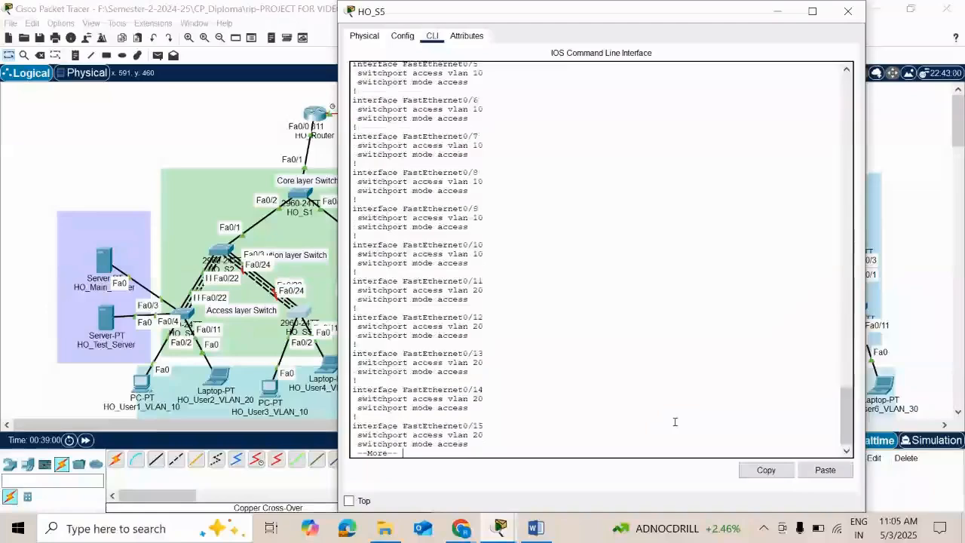
pyautogui.press('space')
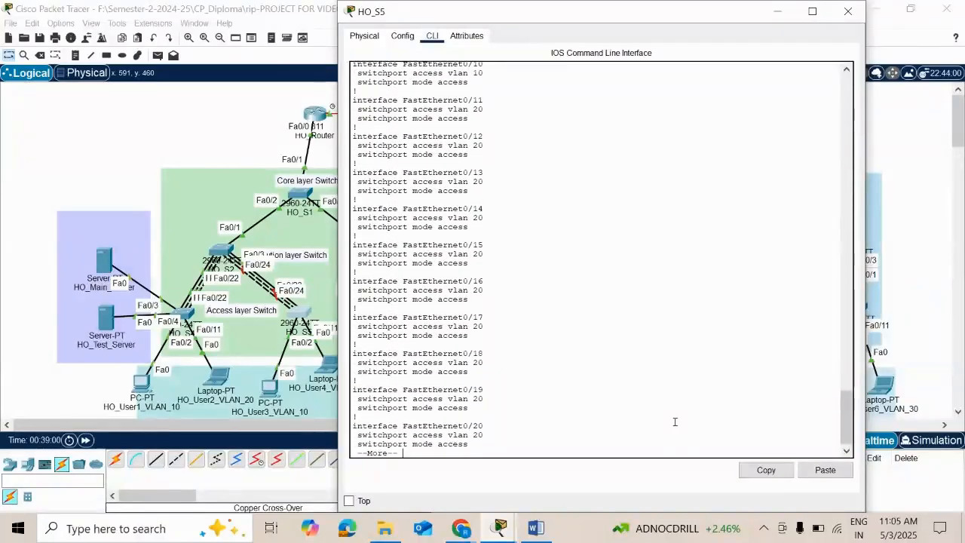
pyautogui.press('space')
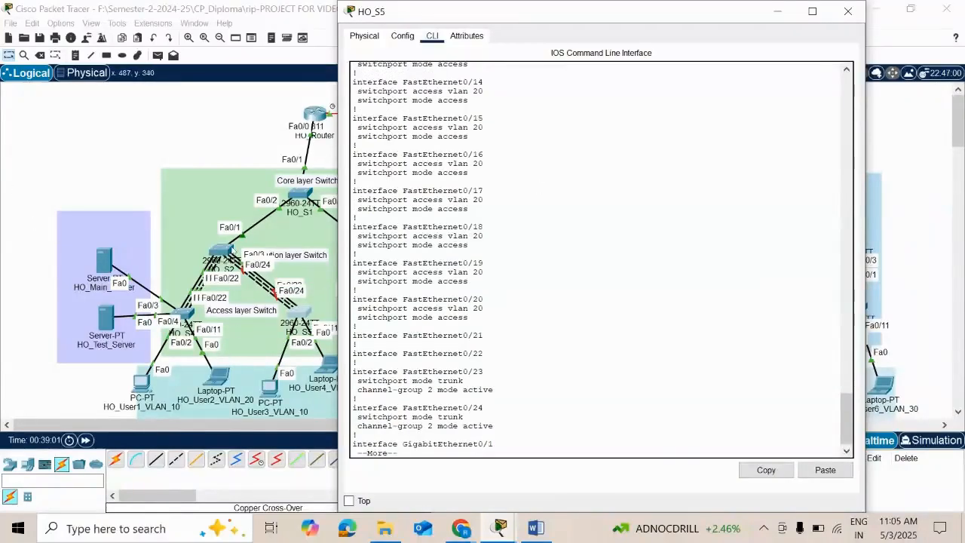
# On HO_S2, enable port-channel 2 with no shutdown and return to privileged mode with end.
pyautogui.click(221, 251)
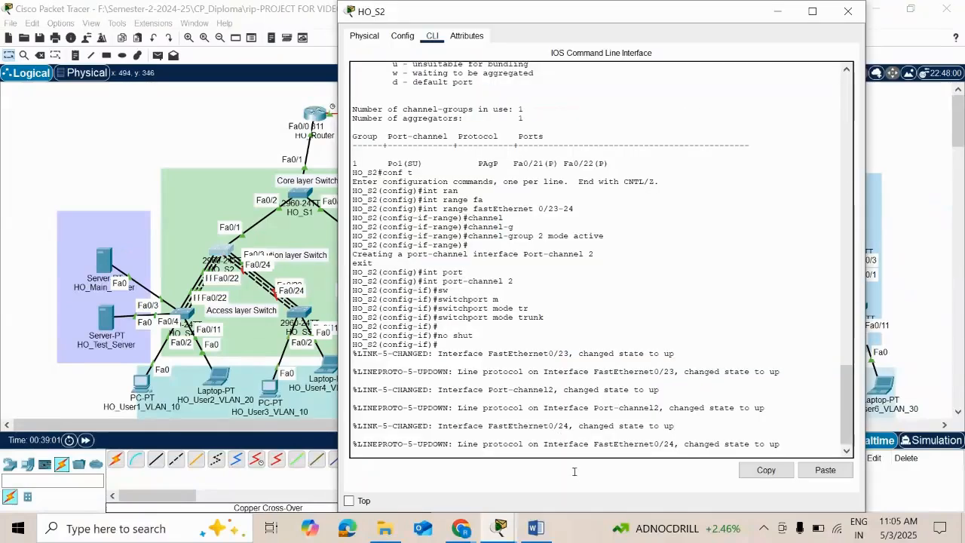
pyautogui.press('Return')
pyautogui.press('Return')
pyautogui.press('Return')
pyautogui.press('Return')
pyautogui.press('Return')
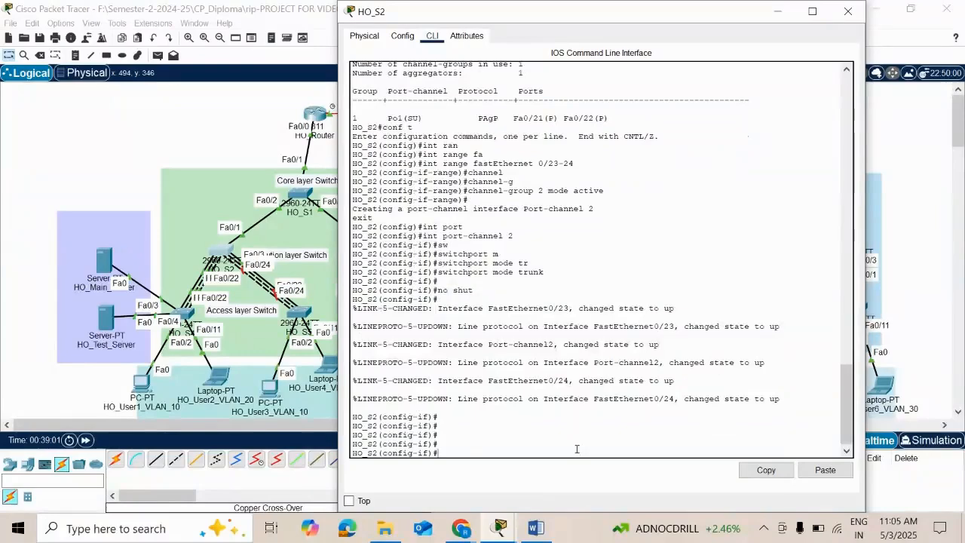
pyautogui.write('no shu')
pyautogui.press('Tab')
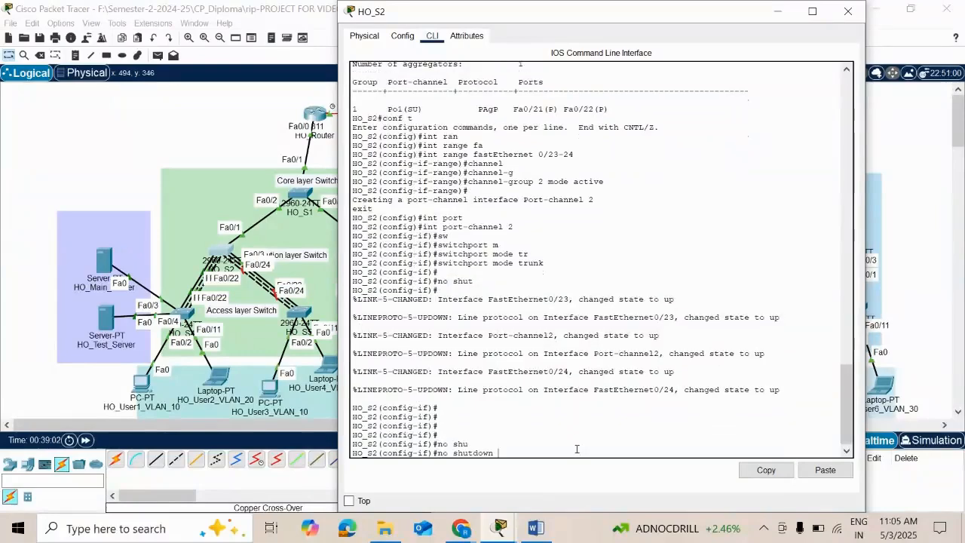
pyautogui.press('Return')
pyautogui.press('Return')
pyautogui.press('Return')
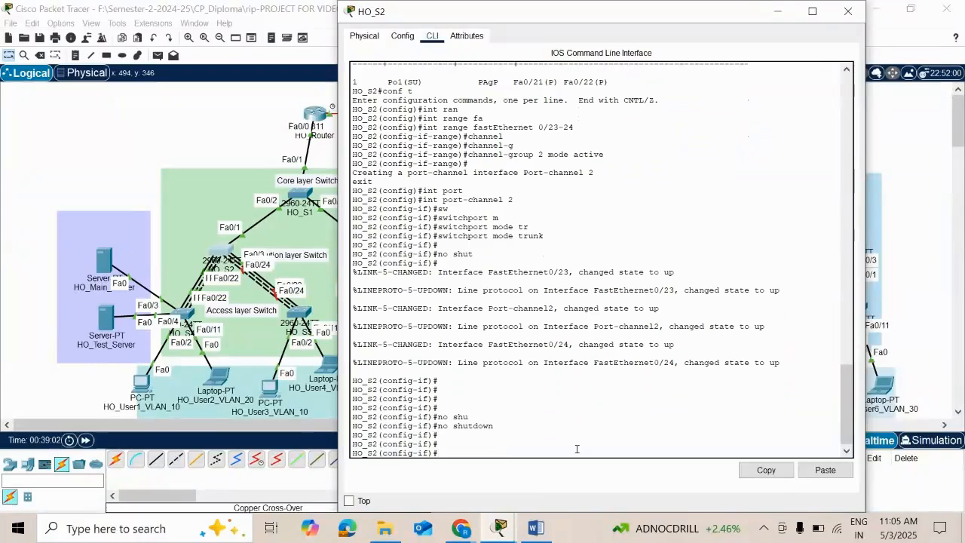
pyautogui.write('end')
pyautogui.press('Return')
pyautogui.press('Return')
pyautogui.press('Return')
pyautogui.press('Return')
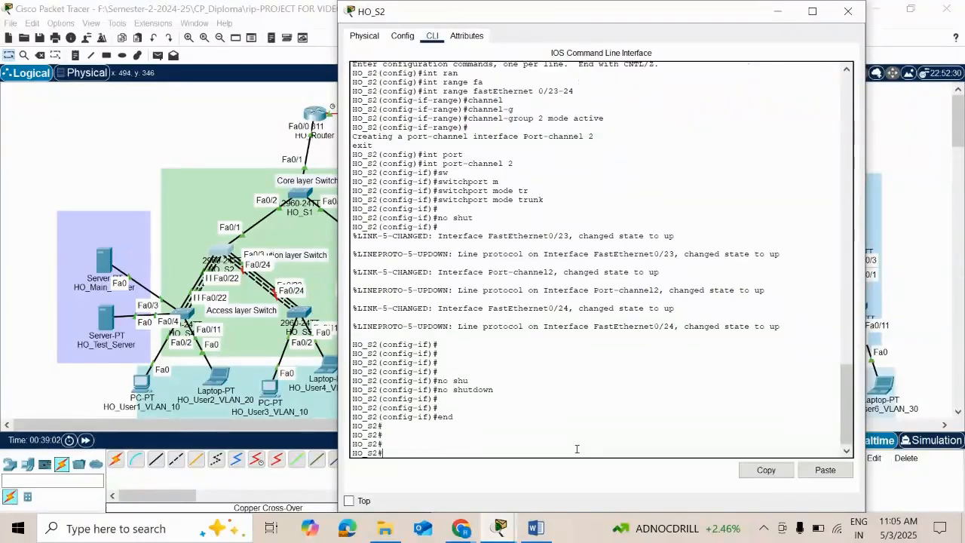
# Display the HO_S2 running configuration with sh run and page through to the FastEthernet0/23 and 0/24 channel-group settings.
pyautogui.write('sh run')
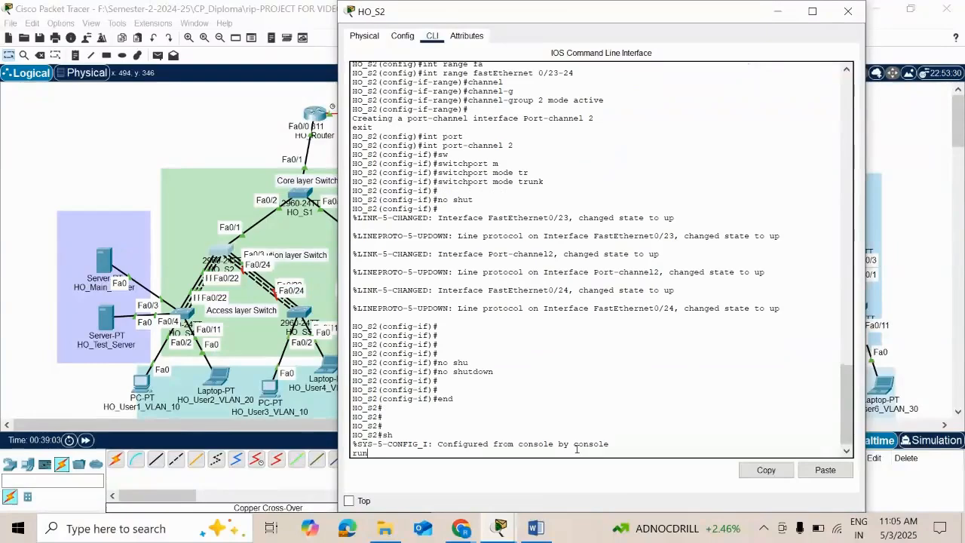
pyautogui.press('Return')
pyautogui.press('Return')
pyautogui.press('Return')
pyautogui.press('Return')
pyautogui.press('Return')
pyautogui.press('Return')
pyautogui.press('Return')
pyautogui.press('Return')
pyautogui.press('Return')
pyautogui.press('Return')
pyautogui.press('Return')
pyautogui.press('Return')
pyautogui.press('Return')
pyautogui.press('Return')
pyautogui.press('Return')
pyautogui.press('Return')
pyautogui.press('Return')
pyautogui.press('Return')
pyautogui.press('Return')
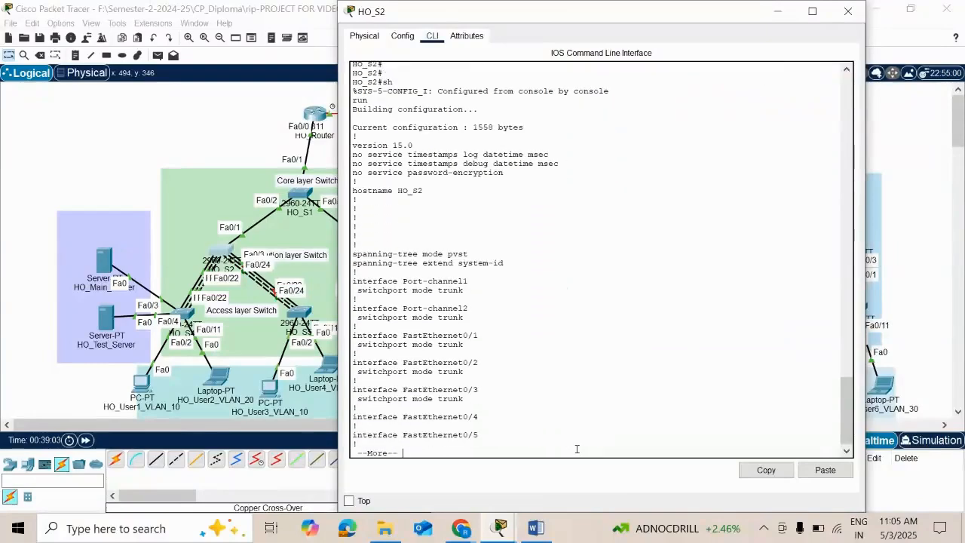
pyautogui.press('Return')
pyautogui.press('Return')
pyautogui.press('Return')
pyautogui.press('Return')
pyautogui.press('Return')
pyautogui.press('Return')
pyautogui.press('Return')
pyautogui.press('Return')
pyautogui.press('Return')
pyautogui.press('Return')
pyautogui.press('Return')
pyautogui.press('Return')
pyautogui.press('Return')
pyautogui.press('Return')
pyautogui.press('Return')
pyautogui.press('Return')
pyautogui.press('Return')
pyautogui.press('Return')
pyautogui.press('Return')
pyautogui.press('Return')
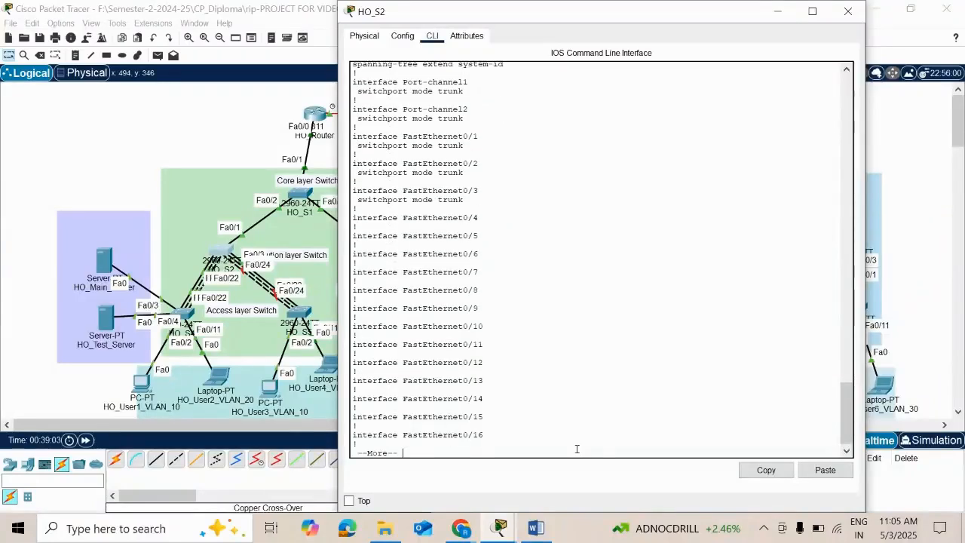
pyautogui.press('Return')
pyautogui.press('Return')
pyautogui.press('Return')
pyautogui.press('Return')
pyautogui.press('Return')
pyautogui.press('Return')
pyautogui.press('Return')
pyautogui.press('Return')
pyautogui.press('Return')
pyautogui.press('Return')
pyautogui.press('Return')
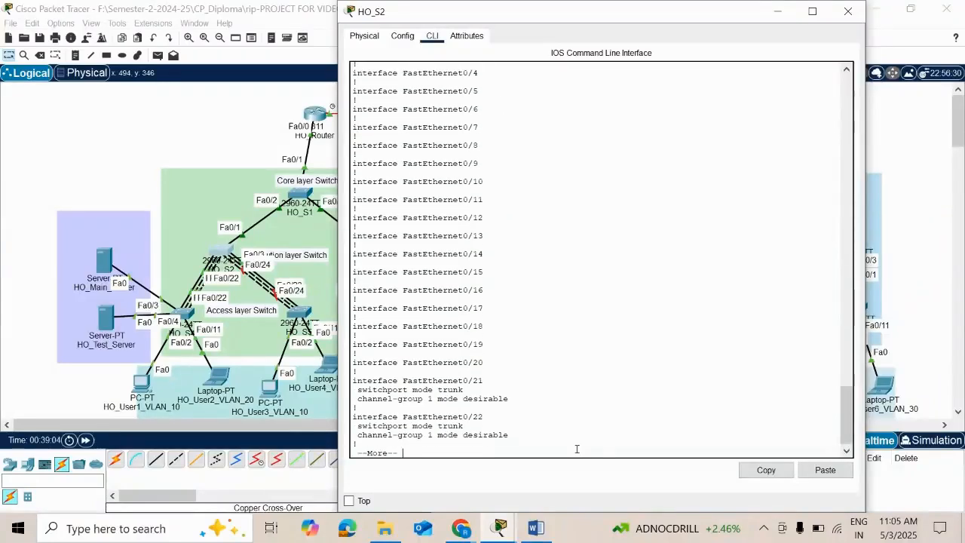
pyautogui.press('Return')
pyautogui.press('Return')
pyautogui.press('Return')
pyautogui.press('Return')
pyautogui.press('Return')
pyautogui.press('Return')
pyautogui.press('Return')
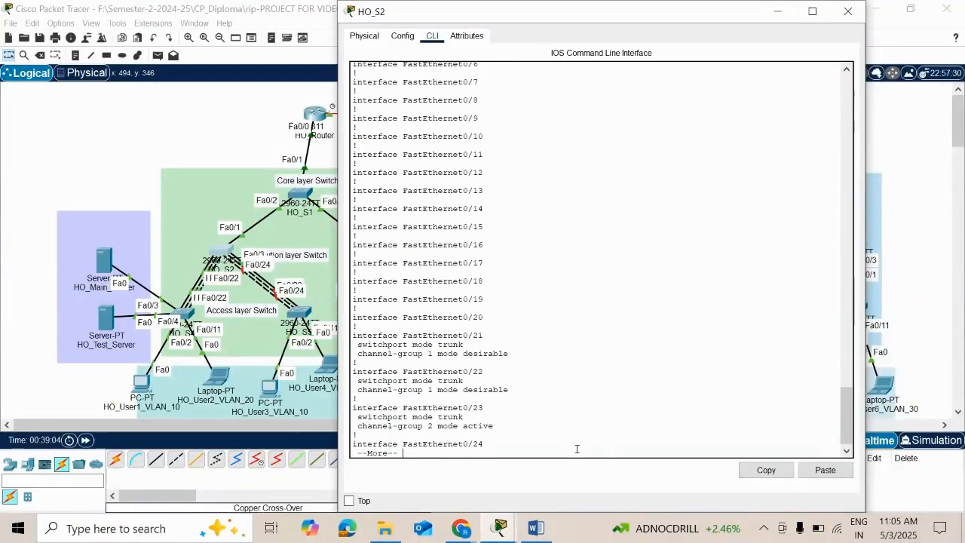
pyautogui.press('Return')
pyautogui.press('Return')
pyautogui.press('Return')
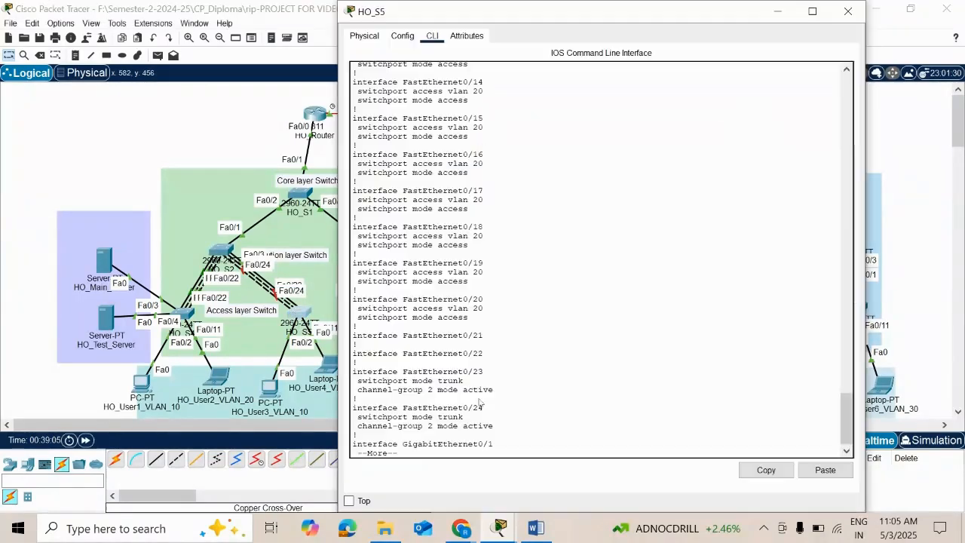
# On HO_S5, leave the paged configuration listing and display the port channel status with sh etherchannel summary.
pyautogui.hotkey('ctrl', 'c')
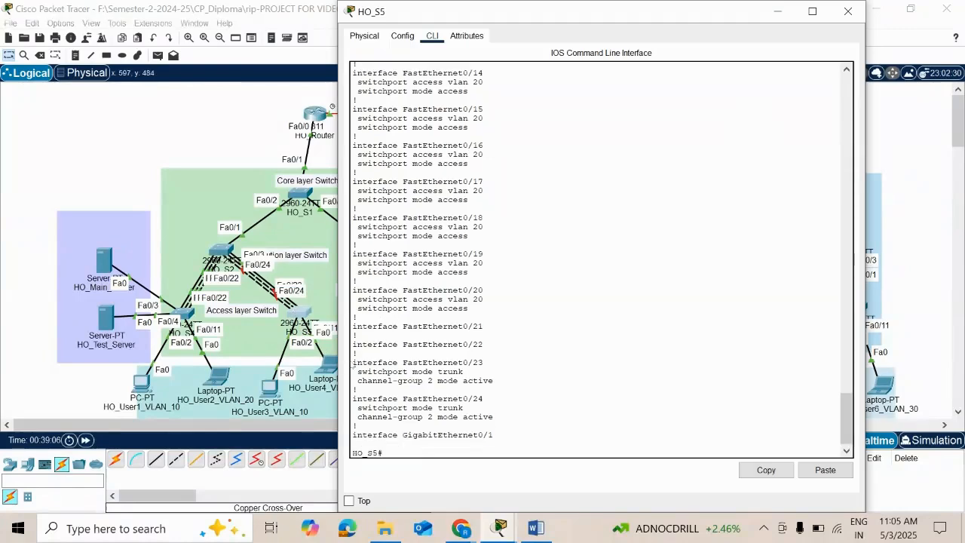
pyautogui.write('sh et')
pyautogui.write('h')
pyautogui.press('Tab')
pyautogui.write('sum')
pyautogui.press('Tab')
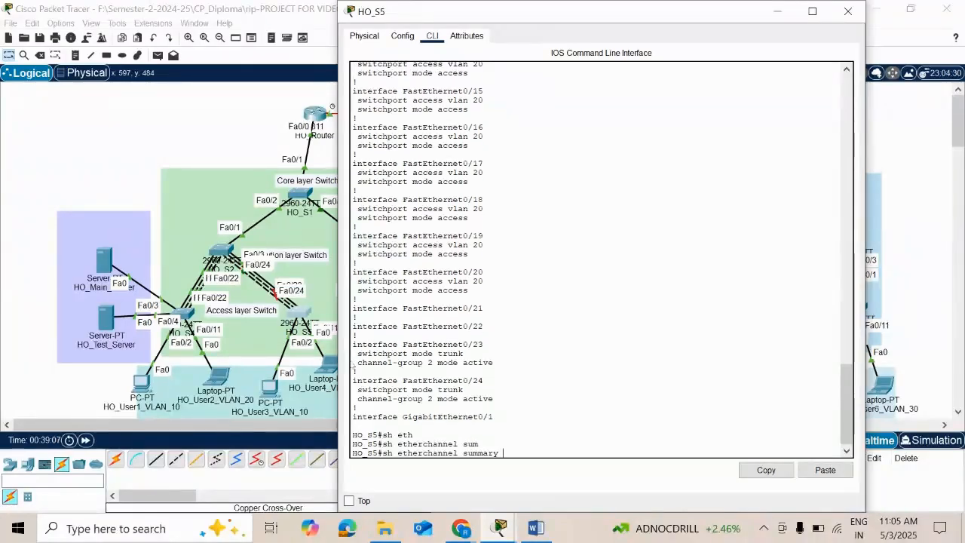
pyautogui.press('Return')
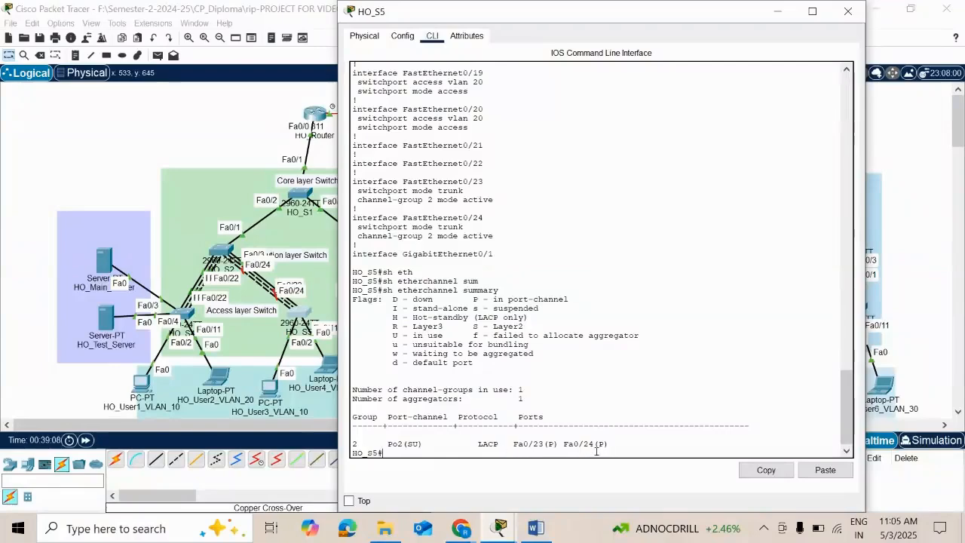
# Check the S4 to S5 row of the Ether channel requirements table in Word and return to the Packet Tracer topology.
pyautogui.click(22, 319)
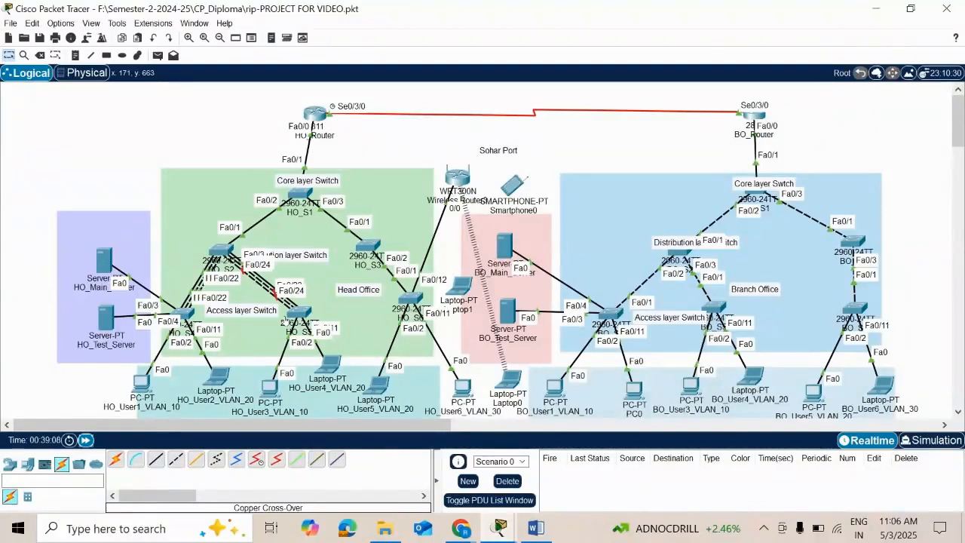
pyautogui.click(535, 527)
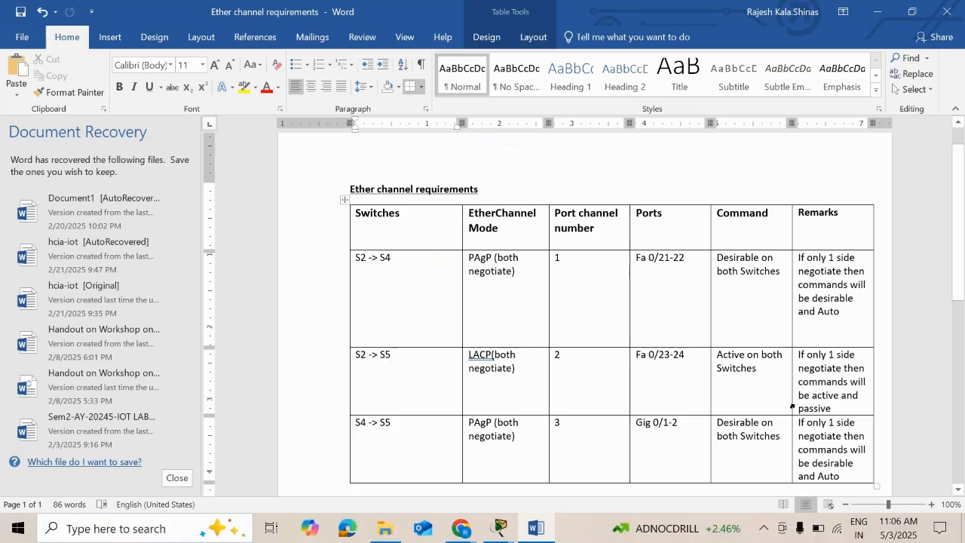
pyautogui.moveTo(498, 528)
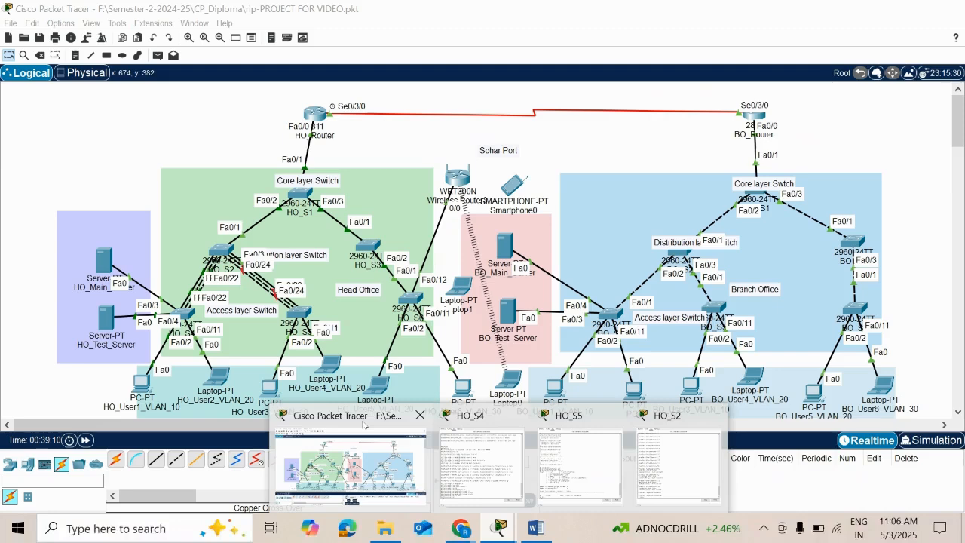
pyautogui.click(364, 425)
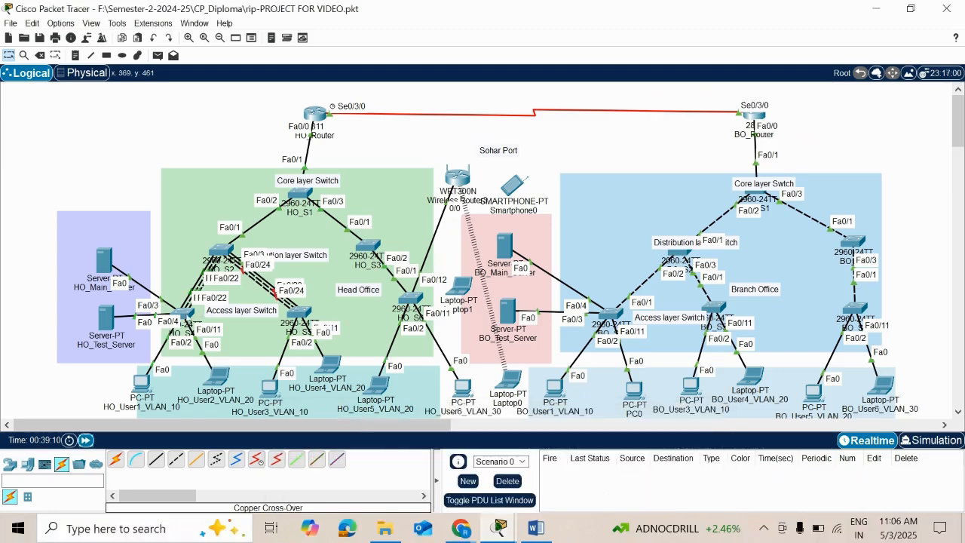
# Connect GigabitEthernet0/1 of HO_S4 to GigabitEthernet0/1 of HO_S5 with a copper cross-over cable.
pyautogui.moveTo(185, 314)
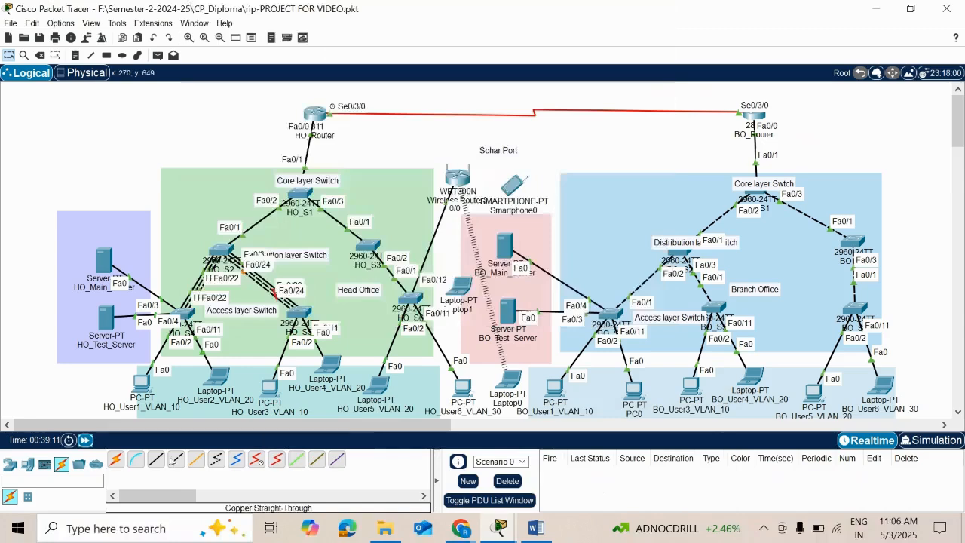
pyautogui.click(187, 313)
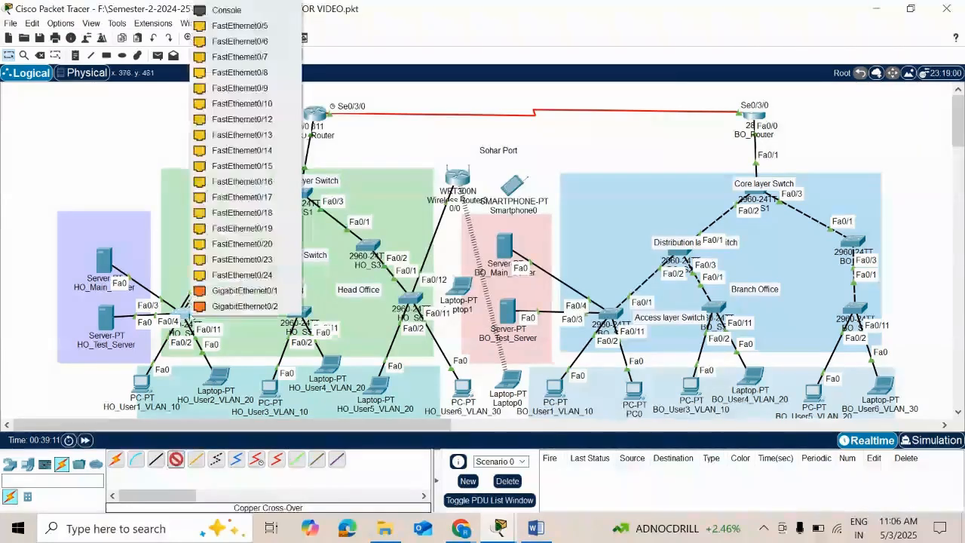
pyautogui.click(284, 291)
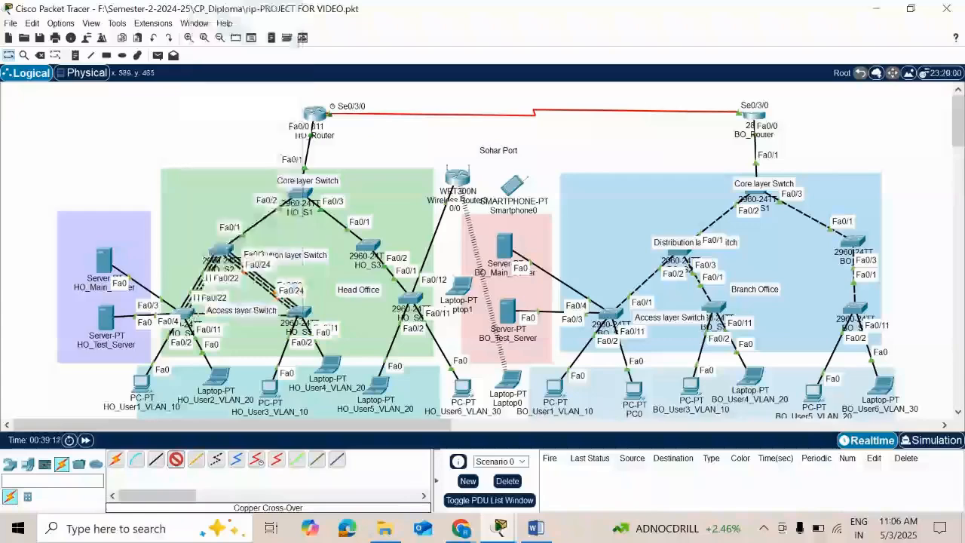
pyautogui.click(313, 114)
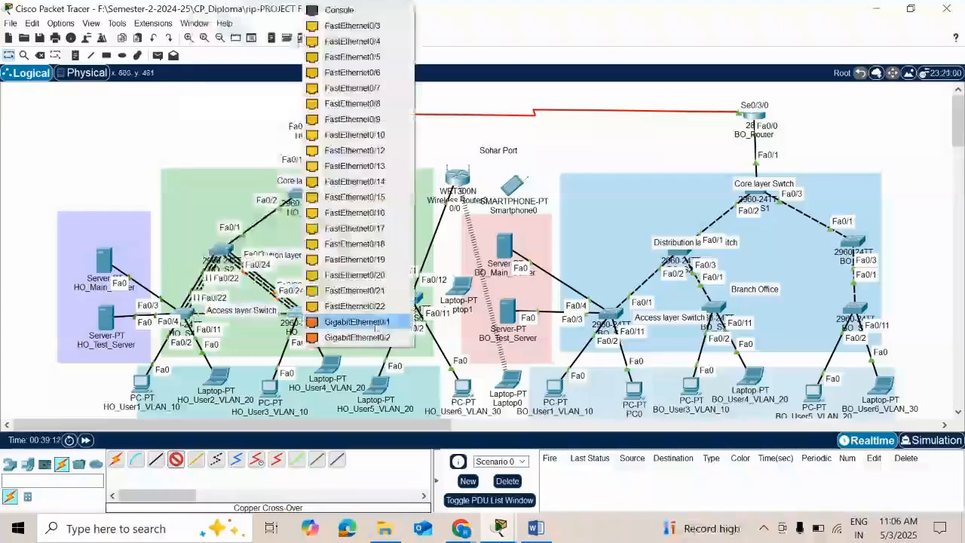
pyautogui.click(375, 323)
# Connect GigabitEthernet0/2 of HO_S4 to GigabitEthernet0/2 of HO_S5 with a second copper cross-over cable.
pyautogui.click(176, 459)
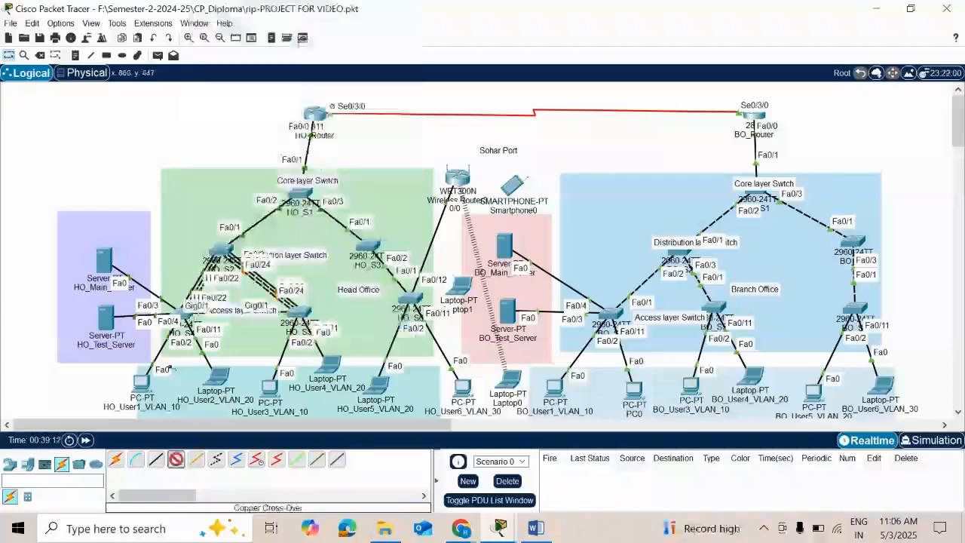
pyautogui.click(186, 312)
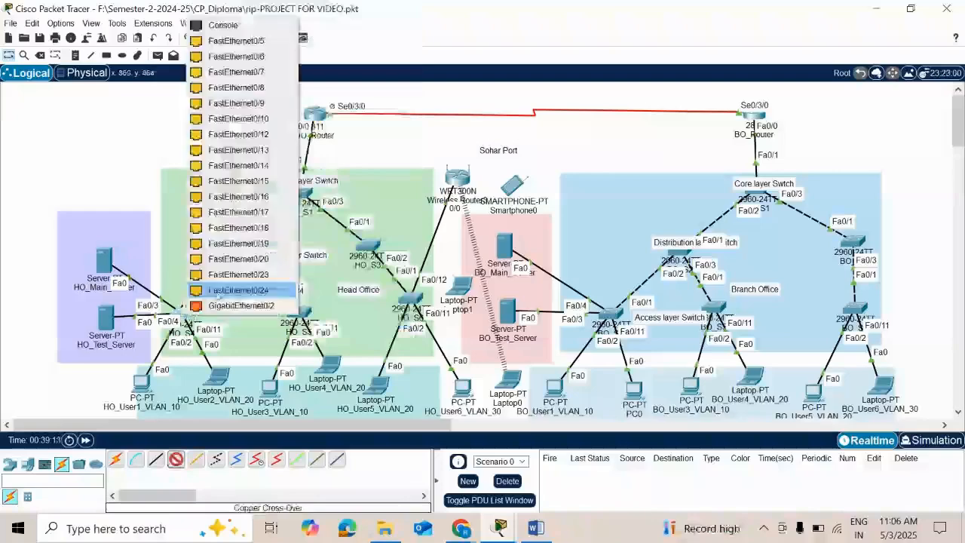
pyautogui.click(218, 295)
pyautogui.click(302, 312)
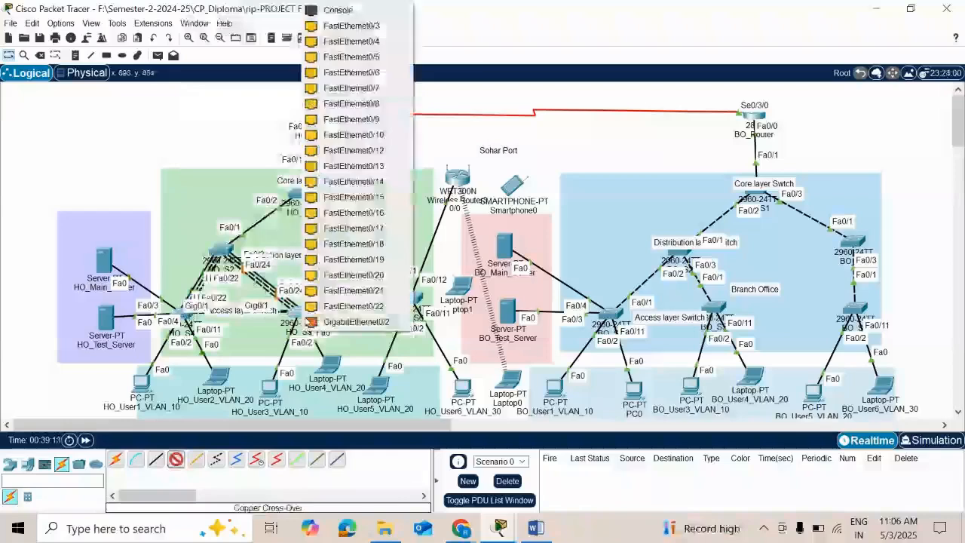
pyautogui.click(347, 322)
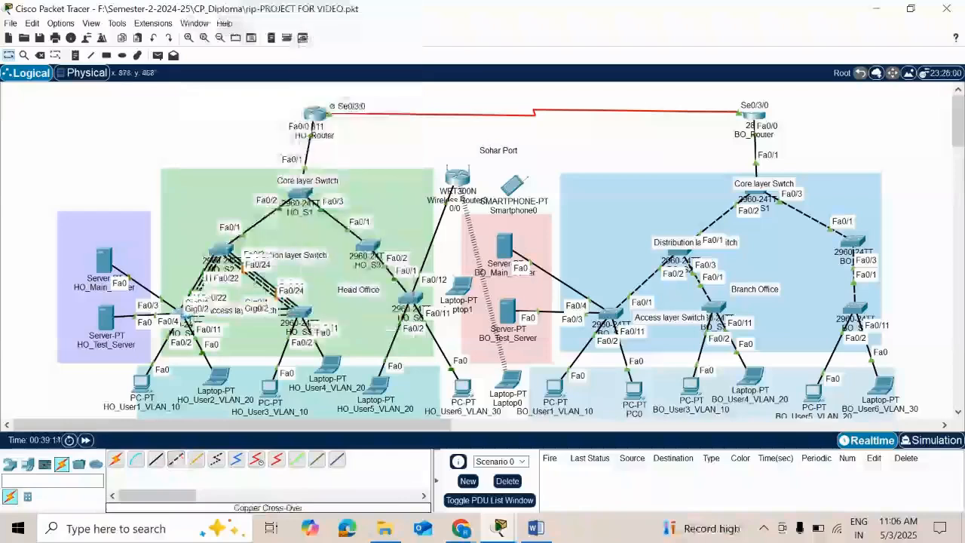
# On the HO_S4 command line, exit the port-channel 1 interface and enter configuration for interface range gigabitEthernet 0/1-2.
pyautogui.click(184, 313)
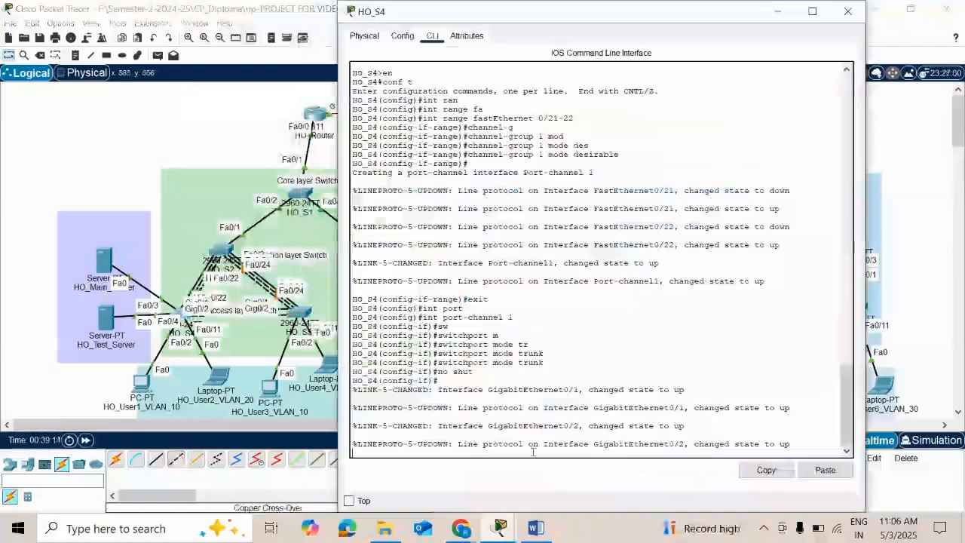
pyautogui.press('Return')
pyautogui.write('exi')
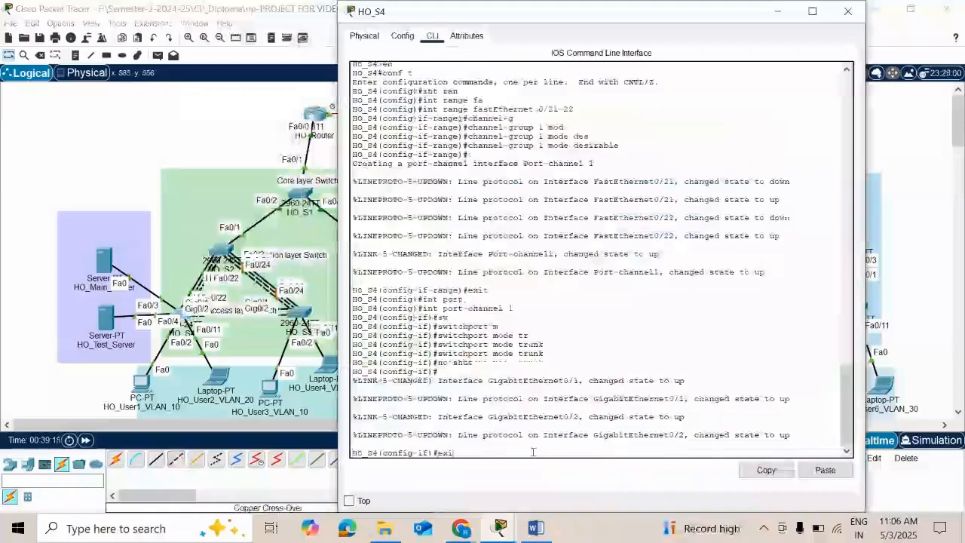
pyautogui.write('t')
pyautogui.press('Return')
pyautogui.write('int')
pyautogui.press('Tab')
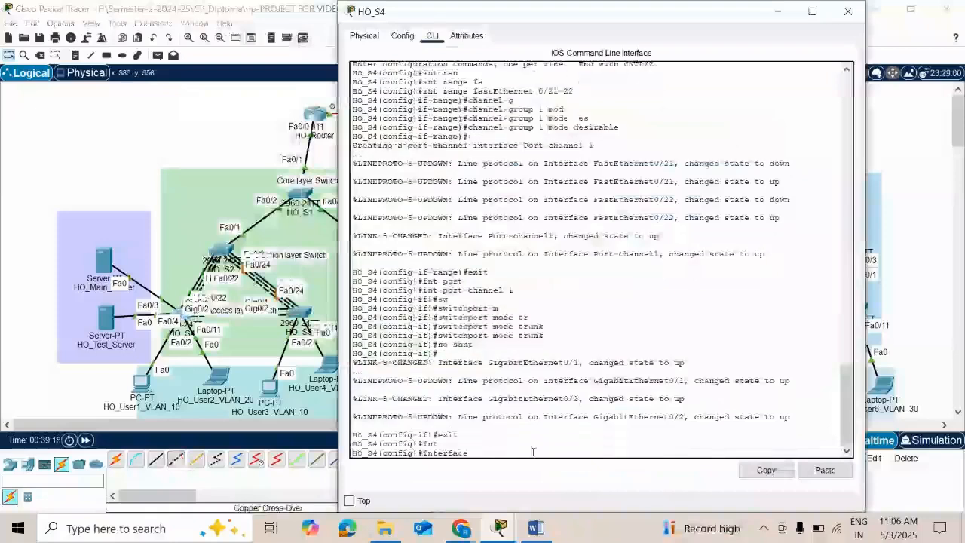
pyautogui.write('ra')
pyautogui.press('Tab')
pyautogui.write('g')
pyautogui.press('Tab')
pyautogui.write('0/')
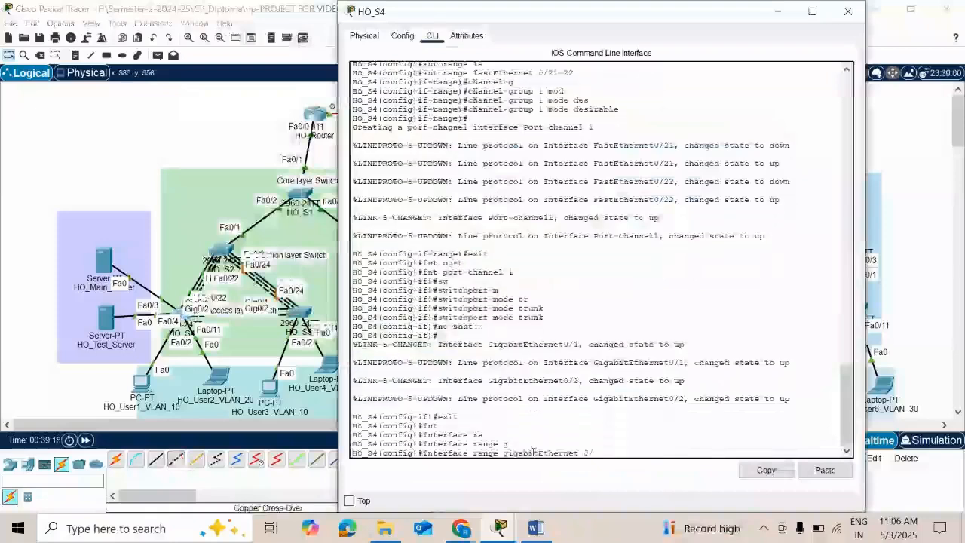
pyautogui.write('1-2')
pyautogui.press('Return')
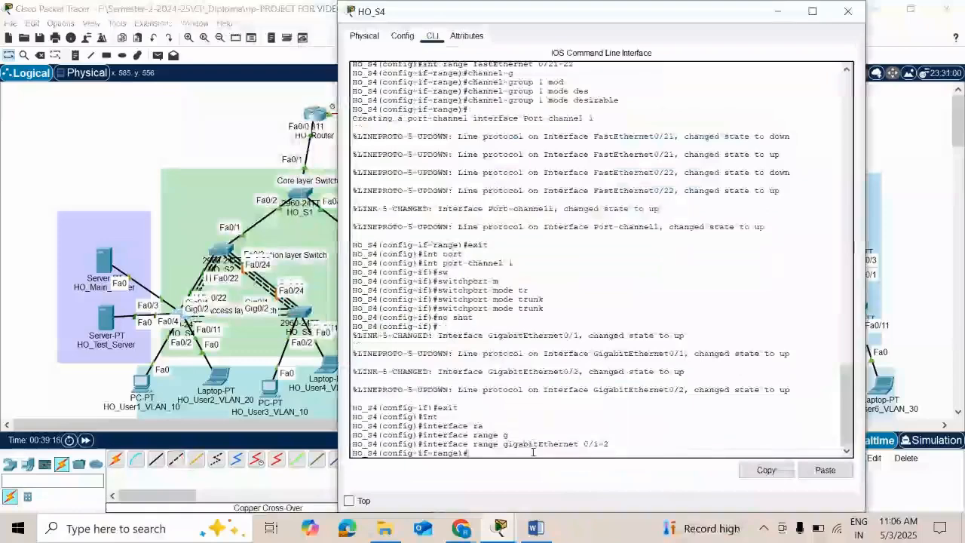
# Assign the selected GigabitEthernet 0/1-2 range on HO_S4 to channel-group 3 in desirable mode.
pyautogui.write('chann')
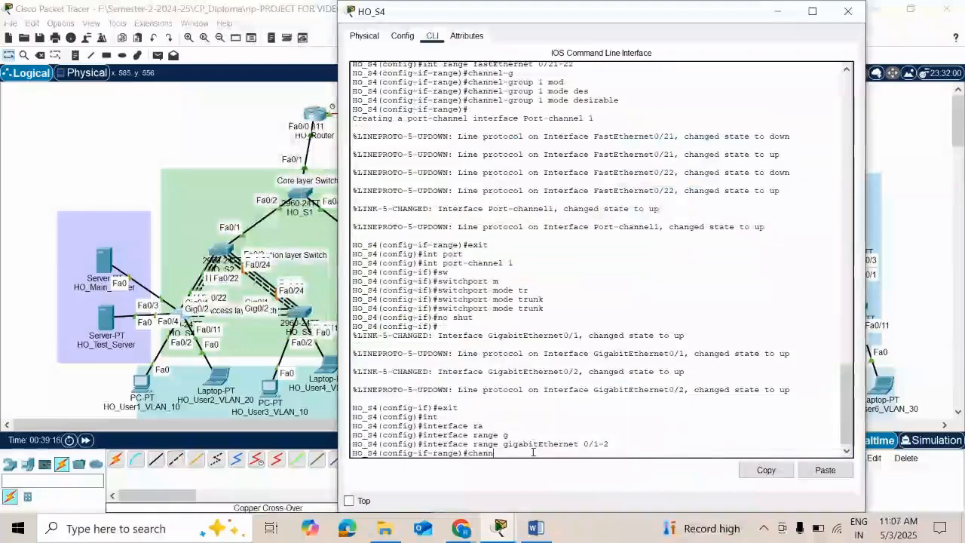
pyautogui.write('el-')
pyautogui.write('g')
pyautogui.press('Tab')
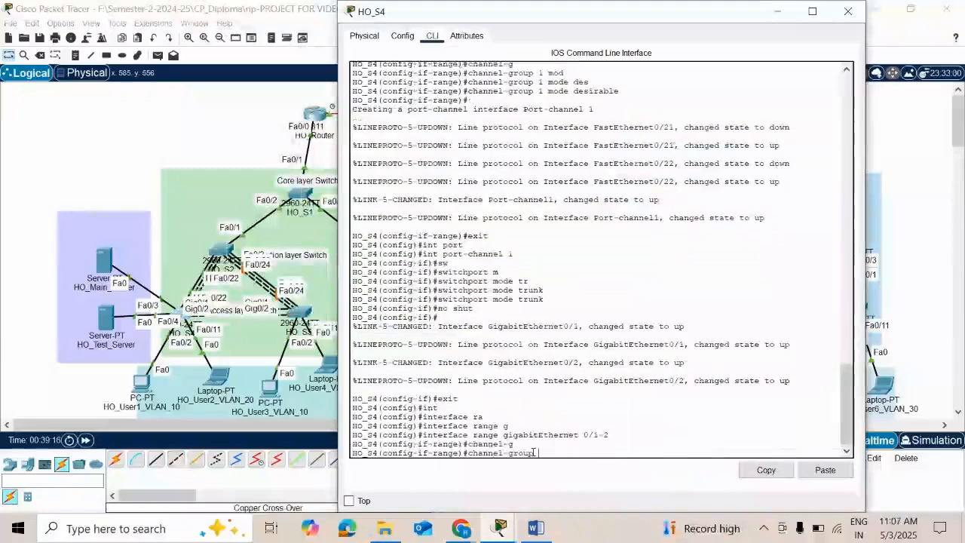
pyautogui.write('3 mo')
pyautogui.press('Tab')
pyautogui.write('de')
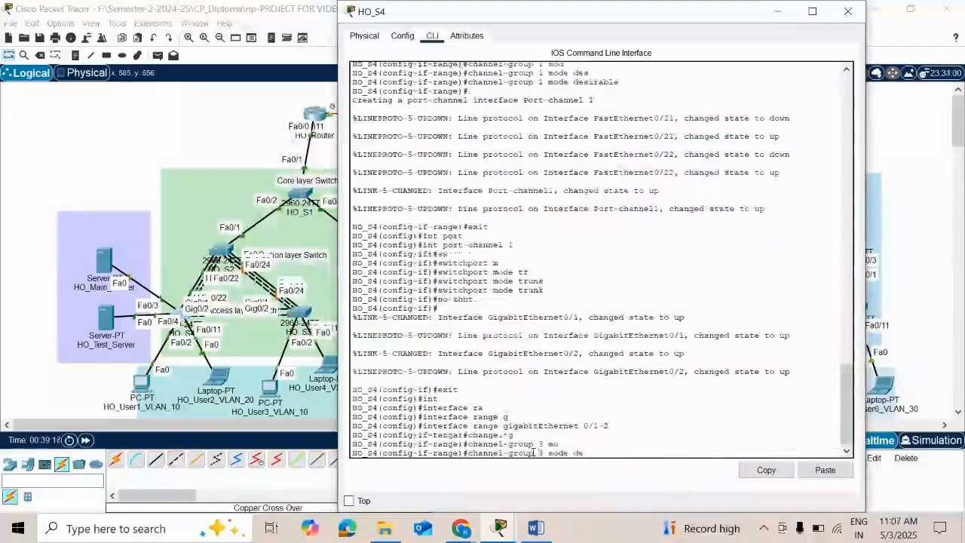
pyautogui.press('Tab')
pyautogui.press('Return')
# Exit the interface range on HO_S4 and enter configuration for interface port-channel 3.
pyautogui.write('exi')
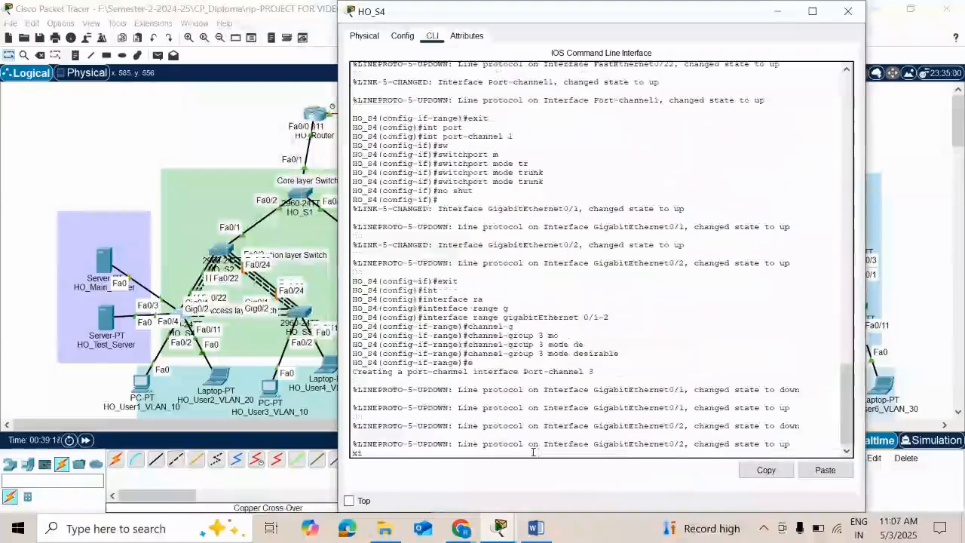
pyautogui.write('t')
pyautogui.press('Return')
pyautogui.write('int p')
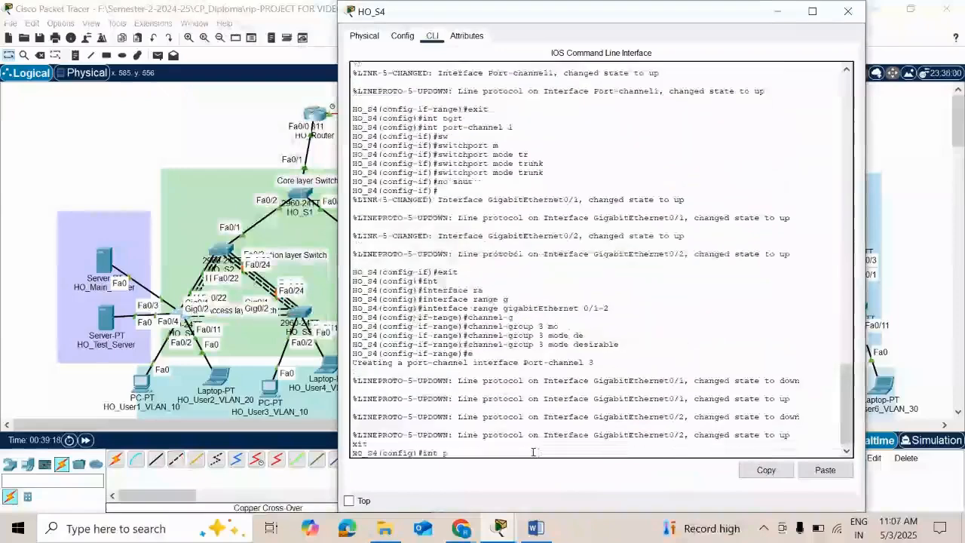
pyautogui.write('ort')
pyautogui.press('Tab')
pyautogui.write('3')
pyautogui.press('Return')
# Set port-channel 3 on HO_S4 to switchport mode trunk and enable it with no shut.
pyautogui.write('sw')
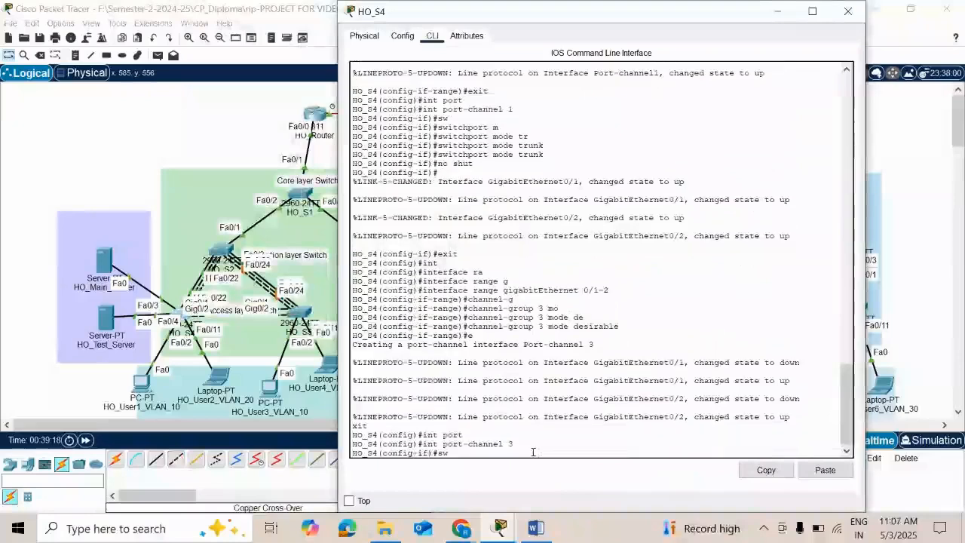
pyautogui.press('Tab')
pyautogui.write('m')
pyautogui.press('Tab')
pyautogui.write('tr')
pyautogui.press('Tab')
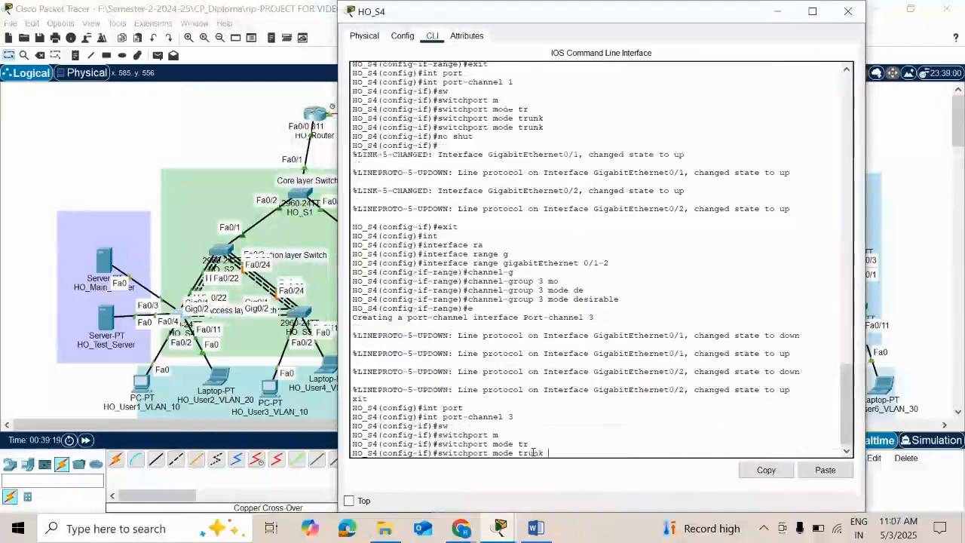
pyautogui.press('Return')
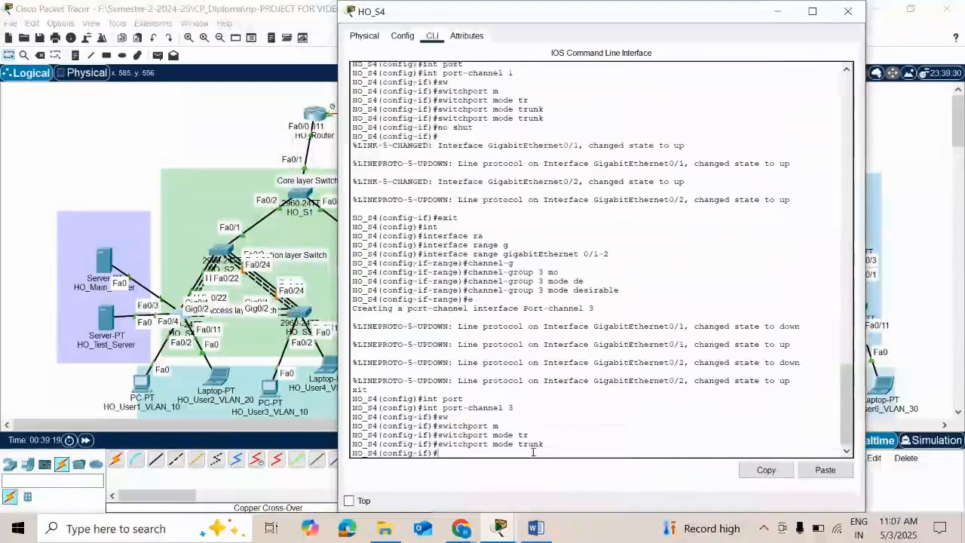
pyautogui.write('no sh')
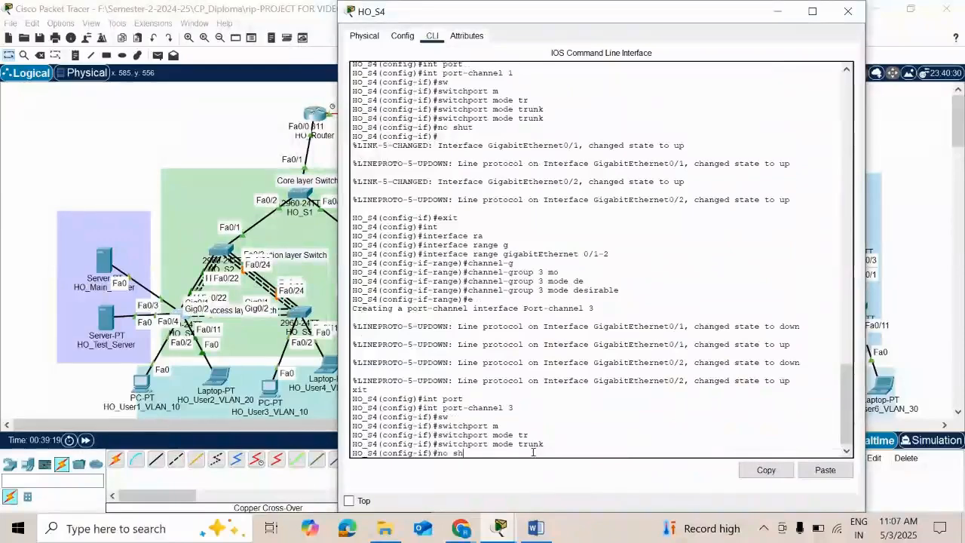
pyautogui.write('ut')
pyautogui.press('Return')
# Return to the topology, open the HO_S5 command line and enter global configuration mode with conf t.
pyautogui.click(118, 168)
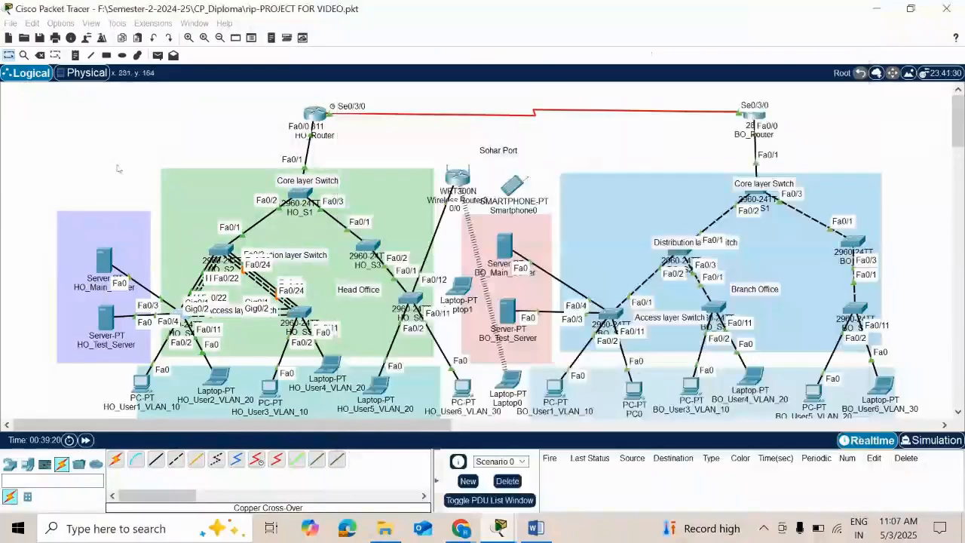
pyautogui.click(299, 311)
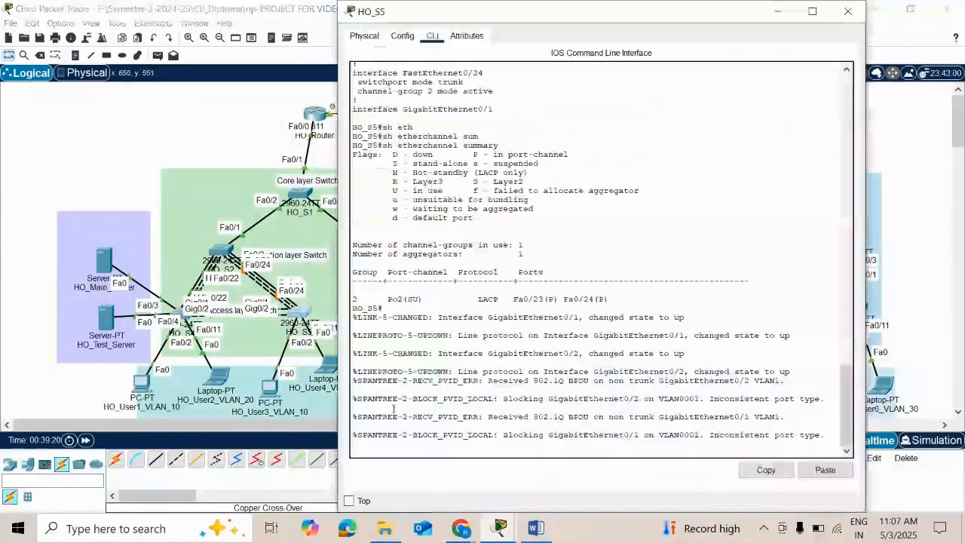
pyautogui.press('Return')
pyautogui.write('c')
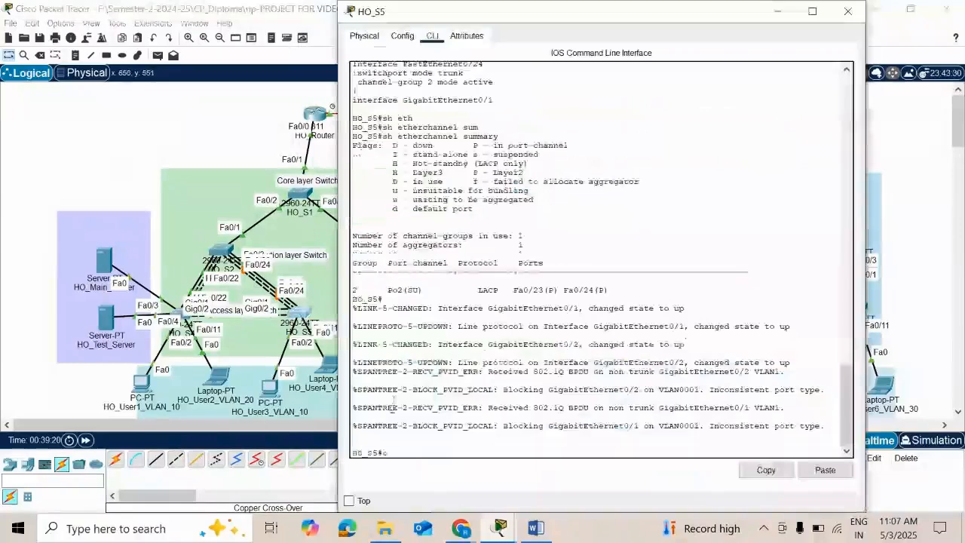
pyautogui.write('onf')
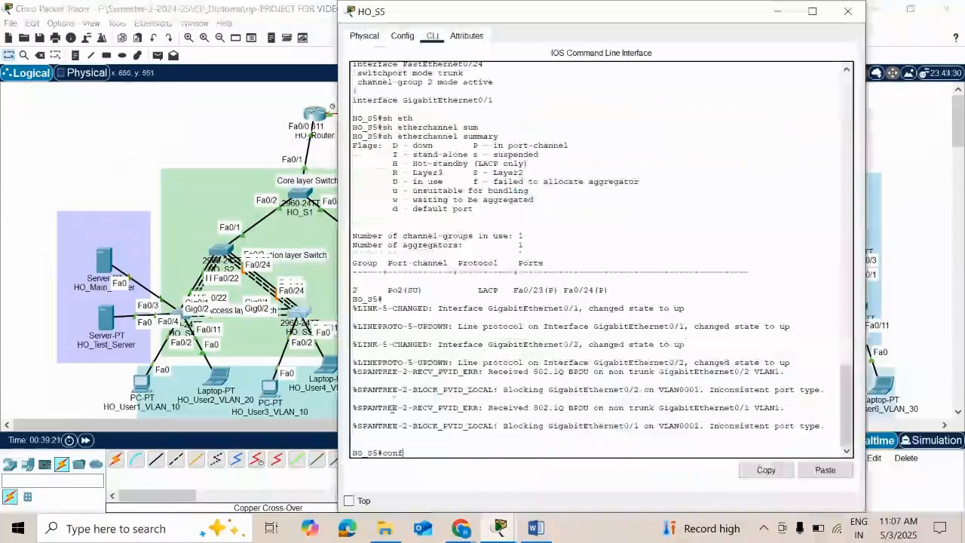
pyautogui.write(' t')
pyautogui.press('Return')
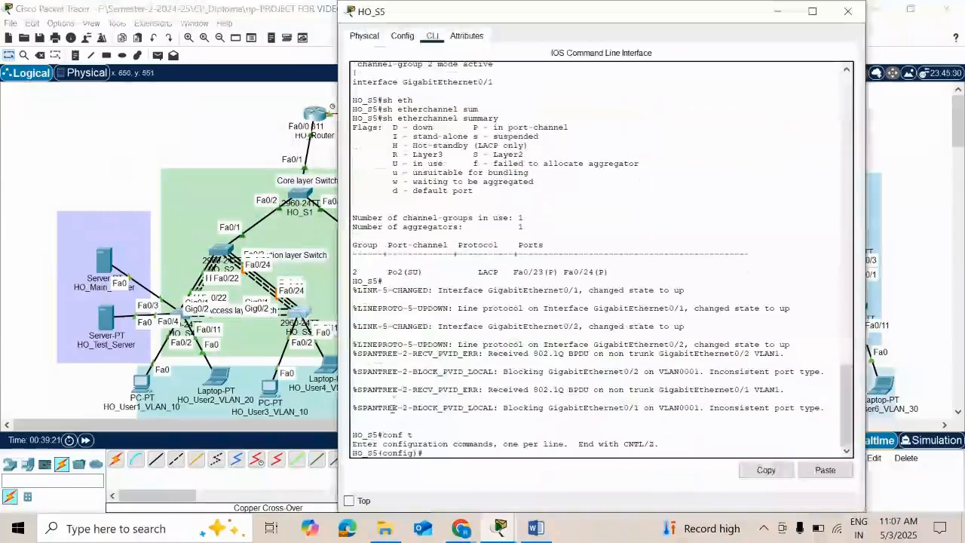
# Enter configuration for interface range gigabitEthernet 0/1-2 on HO_S5.
pyautogui.write('int ra')
pyautogui.write('n')
pyautogui.press('Tab')
pyautogui.write('g')
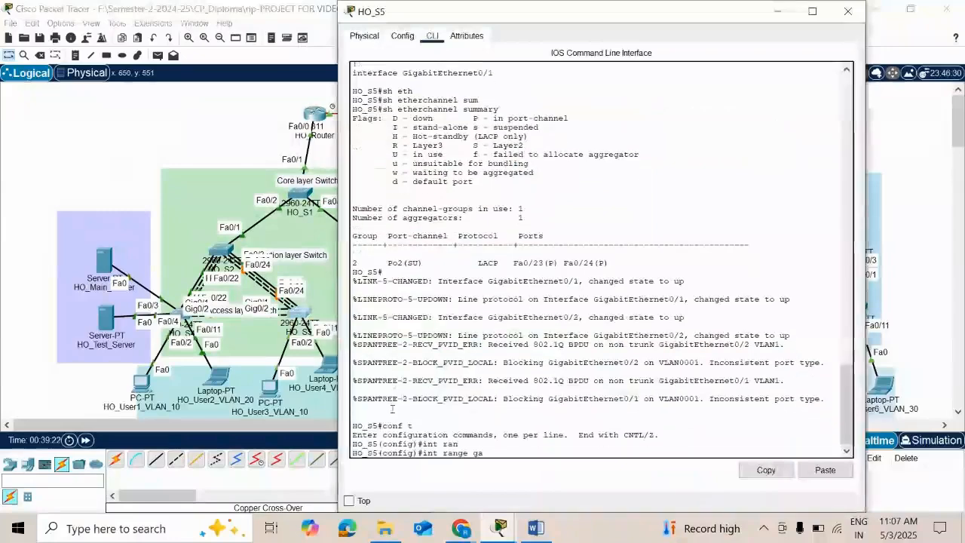
pyautogui.press('Tab')
pyautogui.write('0/1-2')
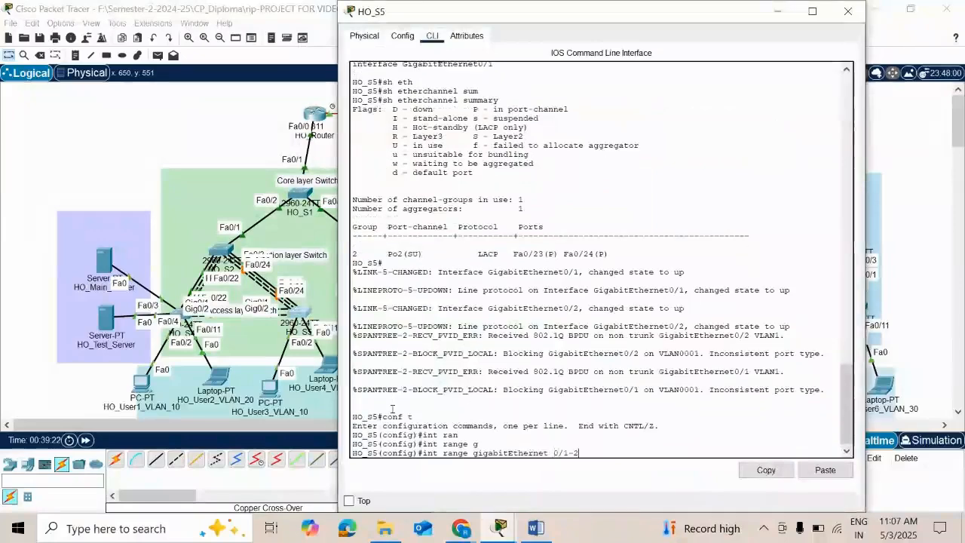
pyautogui.press('Return')
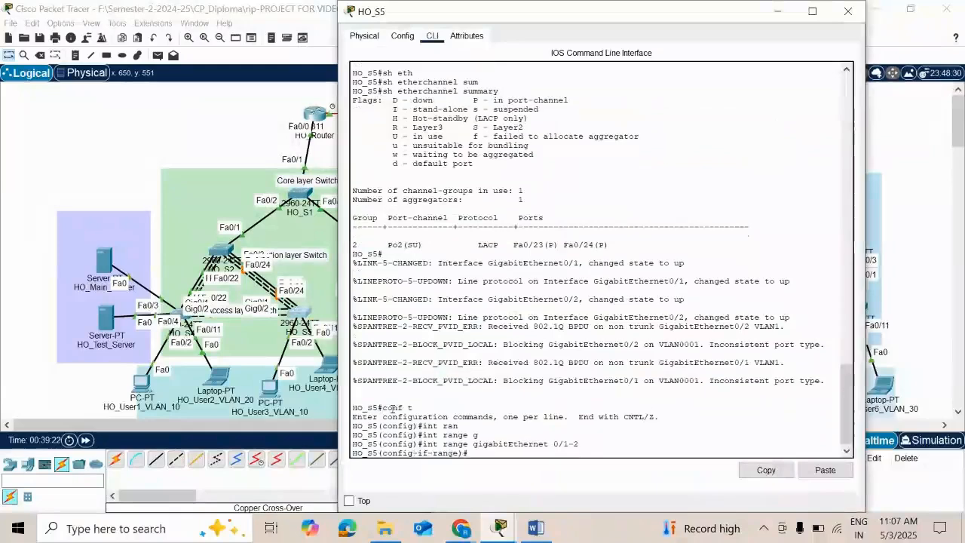
# Assign the GigabitEthernet 0/1-2 range on HO_S5 to channel-group 3 in desirable mode.
pyautogui.write('channel-g')
pyautogui.press('Tab')
pyautogui.write('3 ')
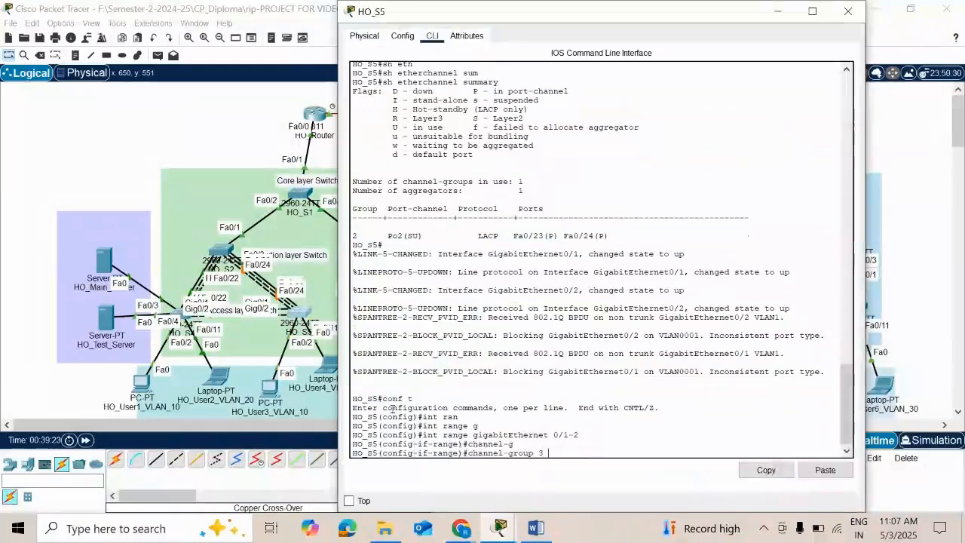
pyautogui.write('mo')
pyautogui.press('Tab')
pyautogui.write('d')
pyautogui.write('es')
pyautogui.press('Tab')
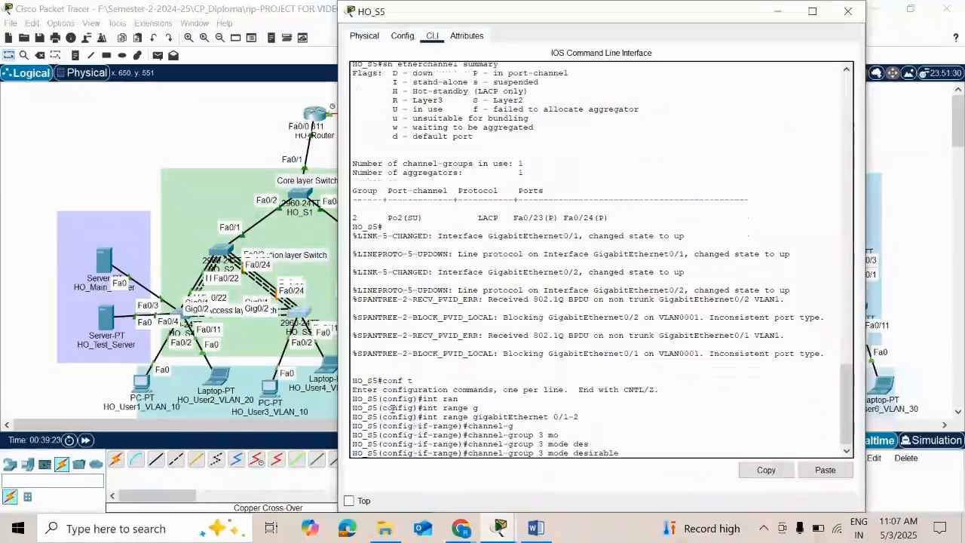
pyautogui.press('Return')
# Exit the interface range on HO_S5 and enter configuration for interface port-channel 3.
pyautogui.write('exit')
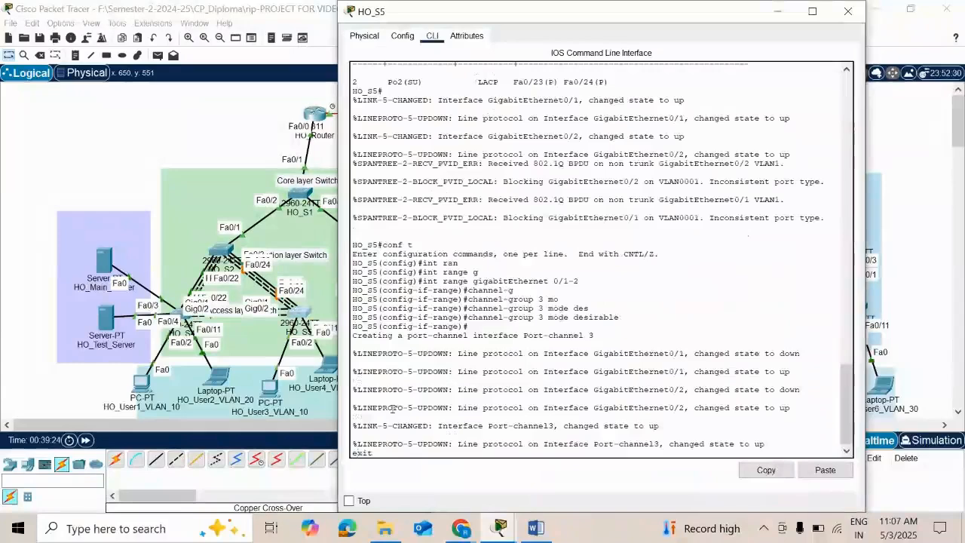
pyautogui.press('Return')
pyautogui.press('Return')
pyautogui.write('int ')
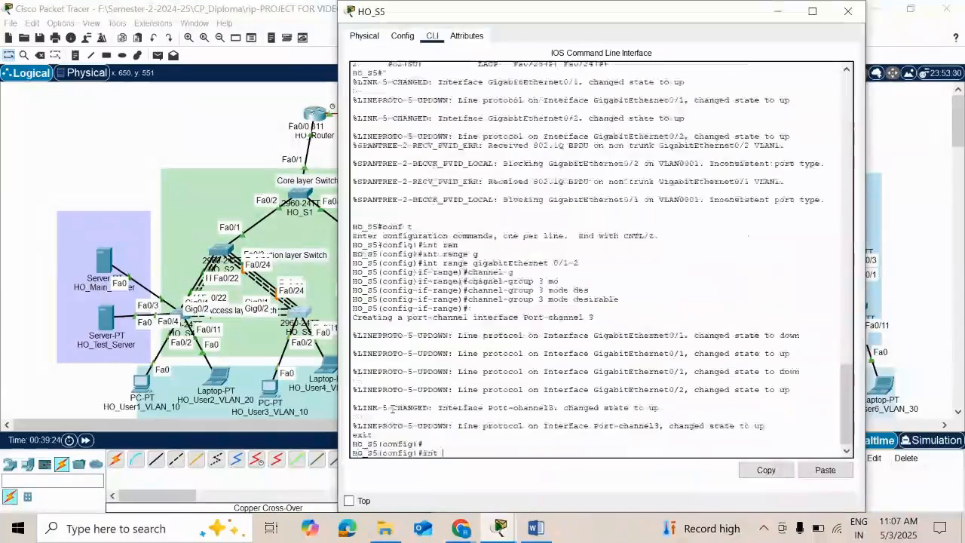
pyautogui.write('port')
pyautogui.press('Tab')
pyautogui.write('3')
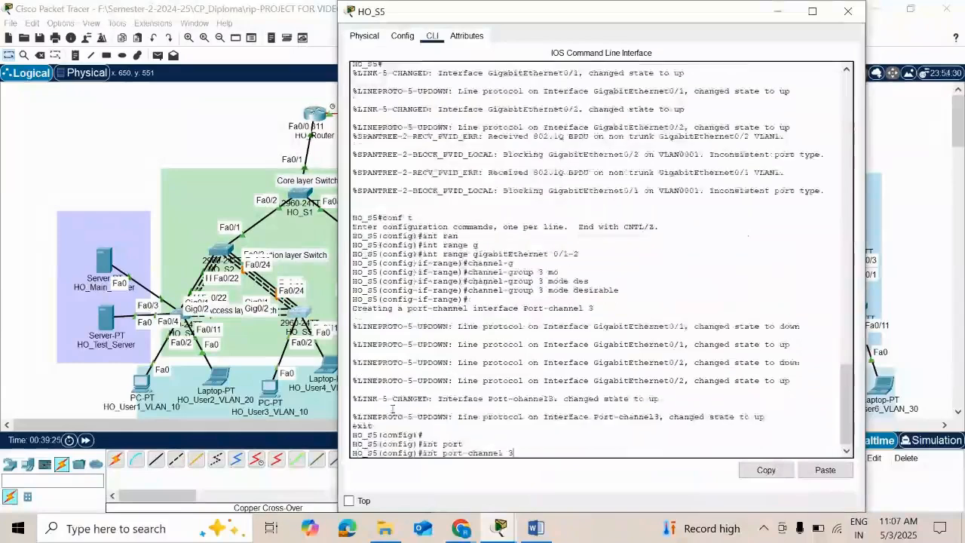
pyautogui.press('Return')
# Set port-channel 3 on HO_S5 to switchport mode trunk and enable it with no shut.
pyautogui.write('sw')
pyautogui.press('Tab')
pyautogui.write('m')
pyautogui.press('Tab')
pyautogui.write('tr')
pyautogui.press('Tab')
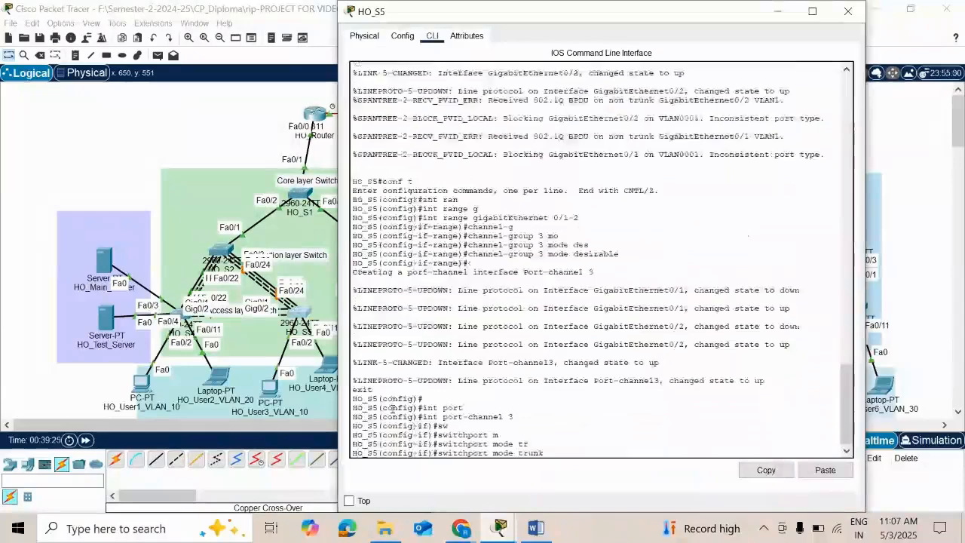
pyautogui.press('Return')
pyautogui.write('ex')
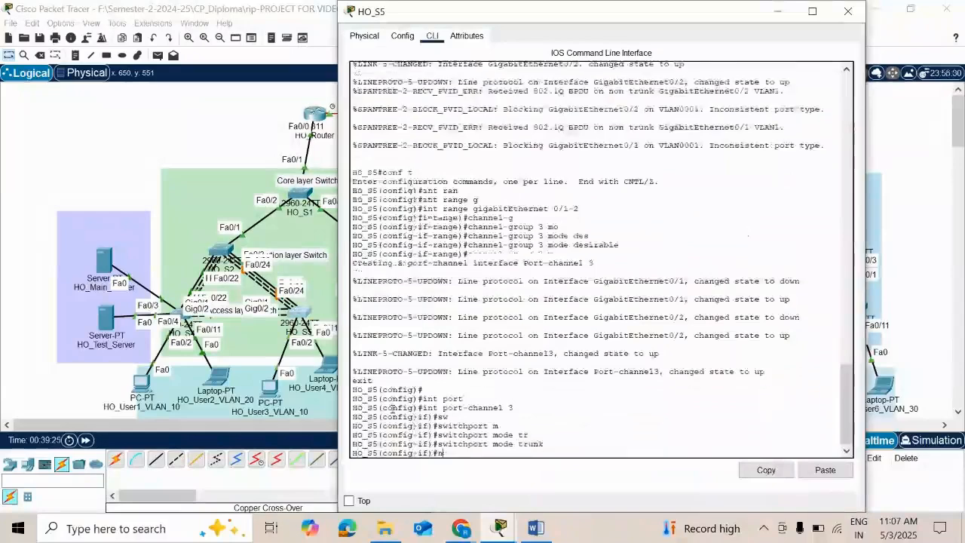
pyautogui.write('o shut')
pyautogui.press('Return')
pyautogui.press('Return')
pyautogui.press('Return')
pyautogui.press('Return')
pyautogui.press('Return')
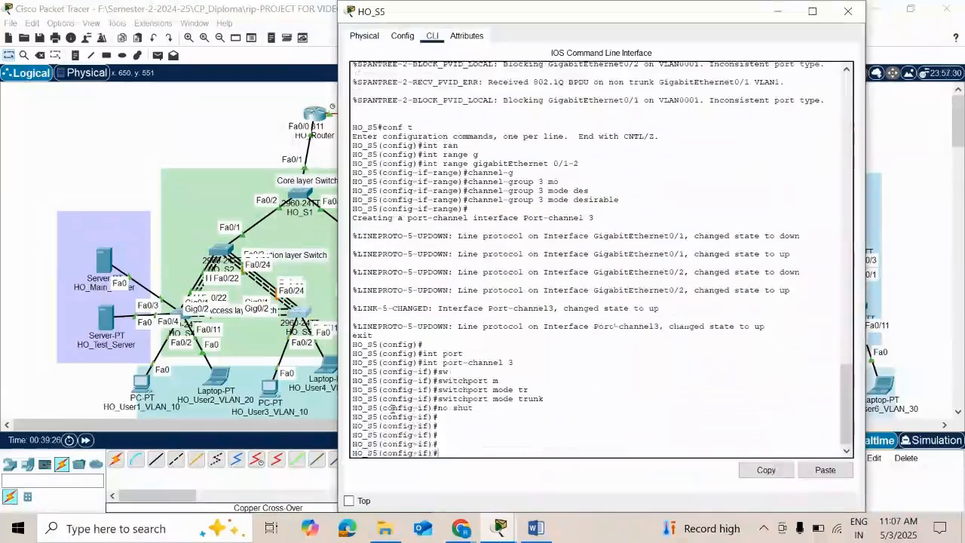
# Fast-forward the simulation time in the network topology.
pyautogui.click(84, 442)
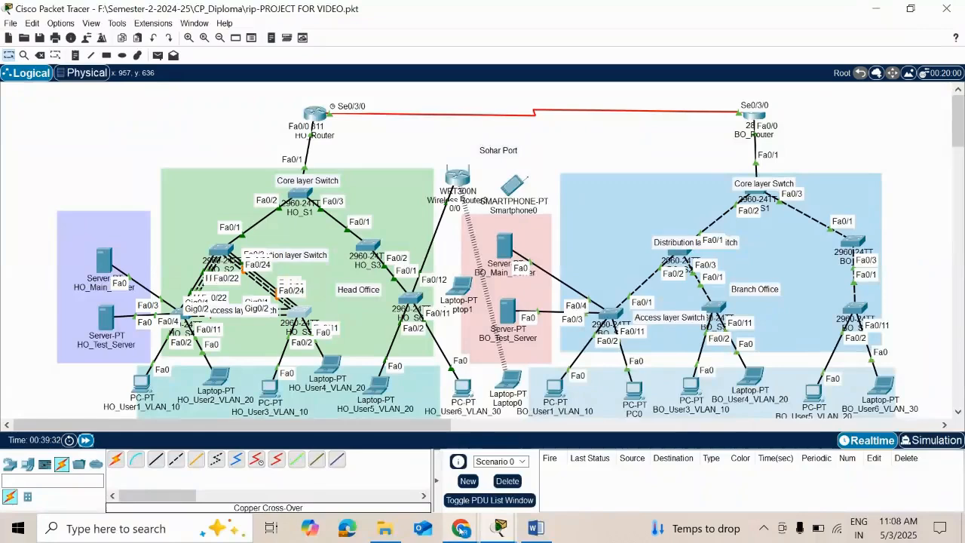
pyautogui.moveTo(462, 530)
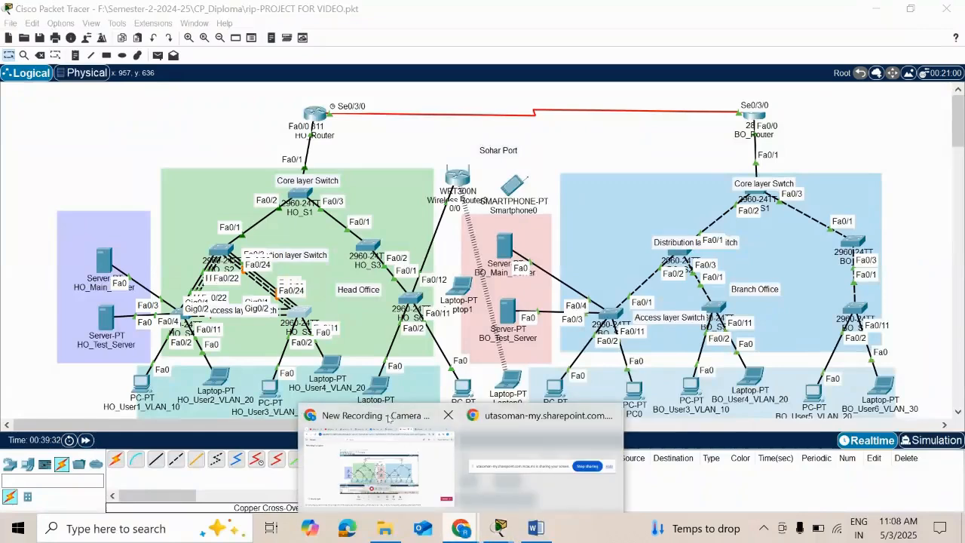